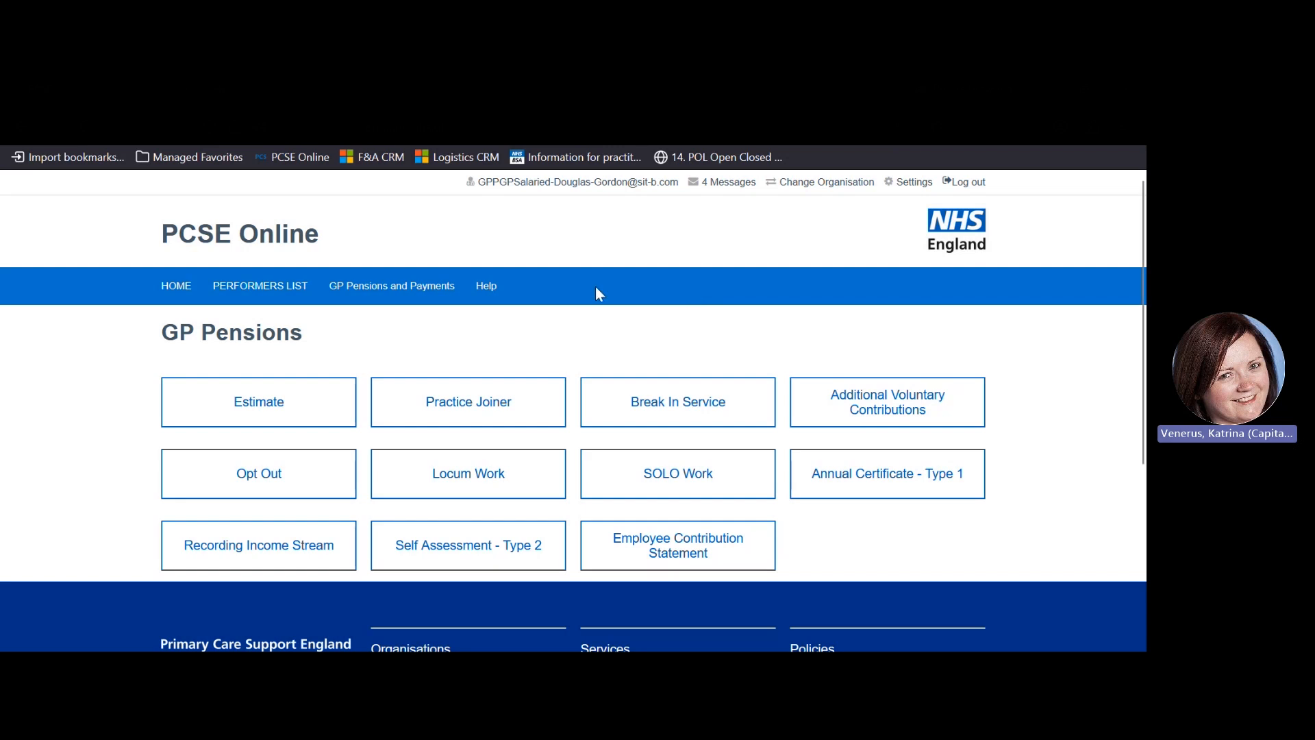
# Start a new Locum B income entry form with September 2025 as the financial month
pyautogui.click(500, 480)
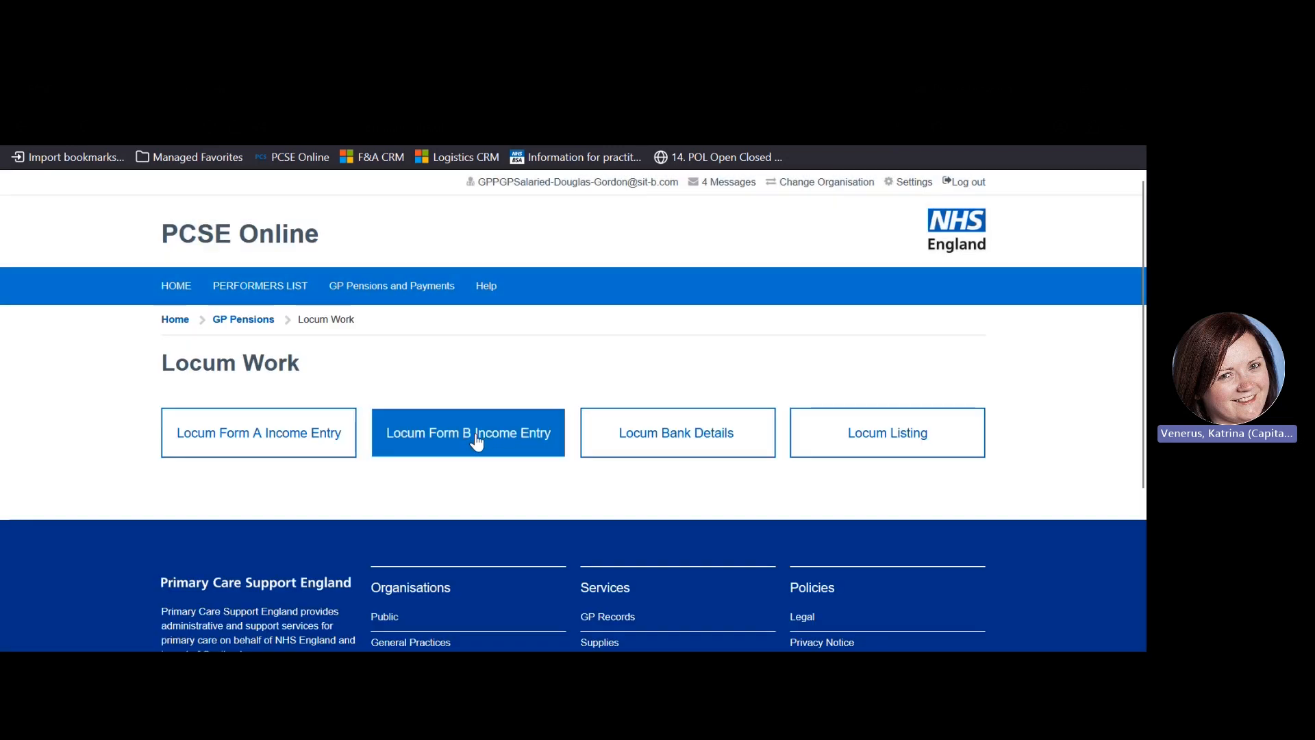
pyautogui.click(477, 442)
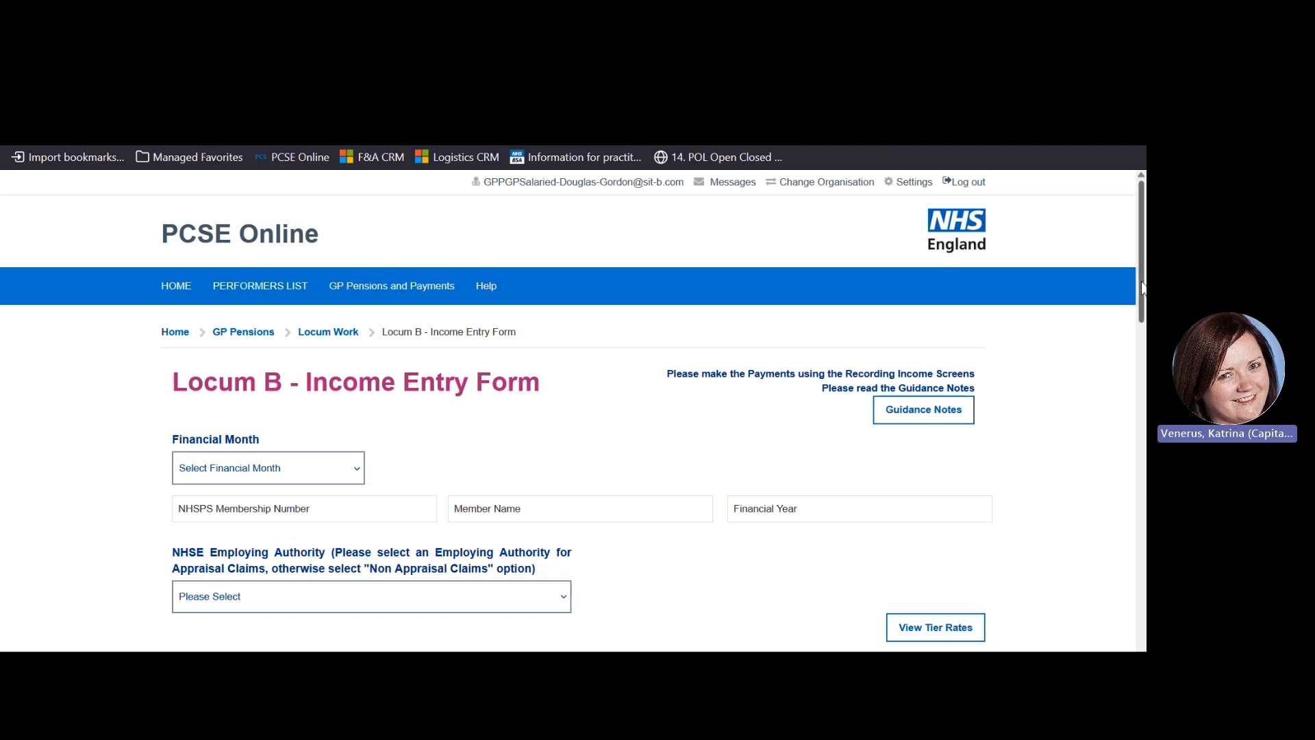
pyautogui.moveTo(1143, 290); pyautogui.dragTo(1144, 332)
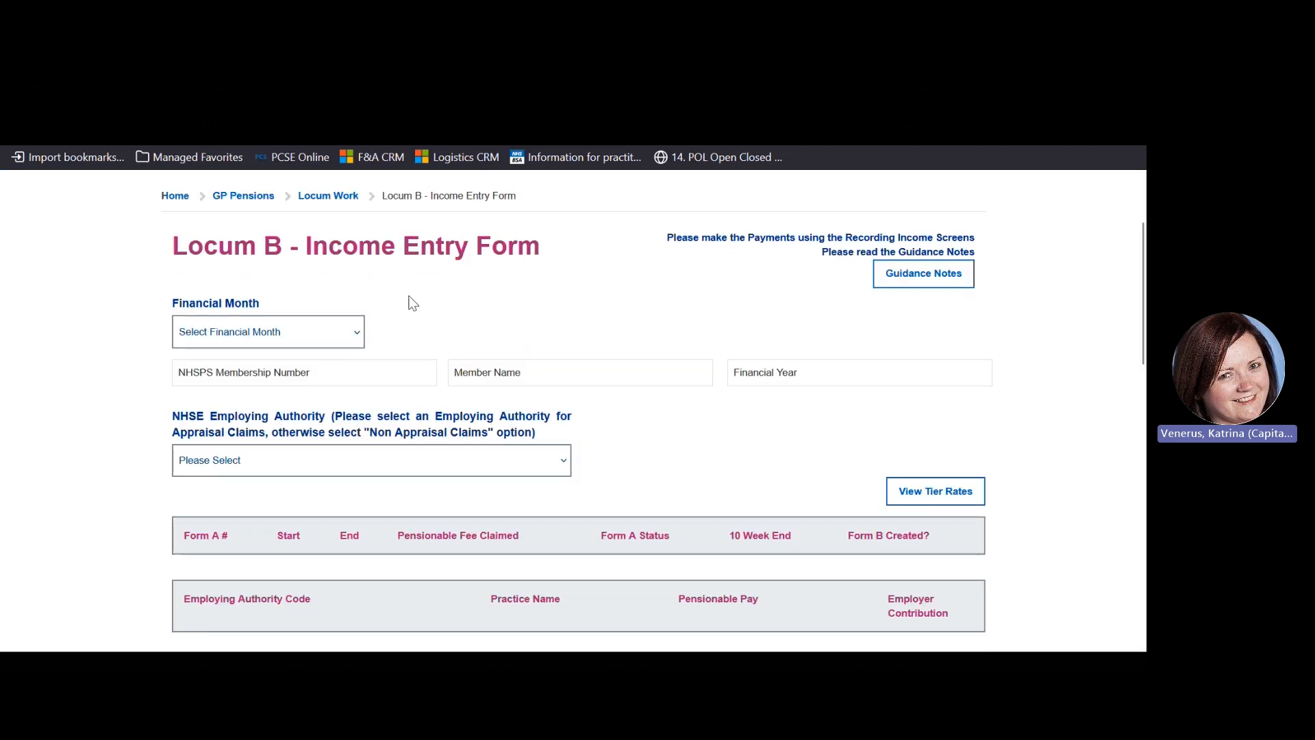
pyautogui.click(361, 338)
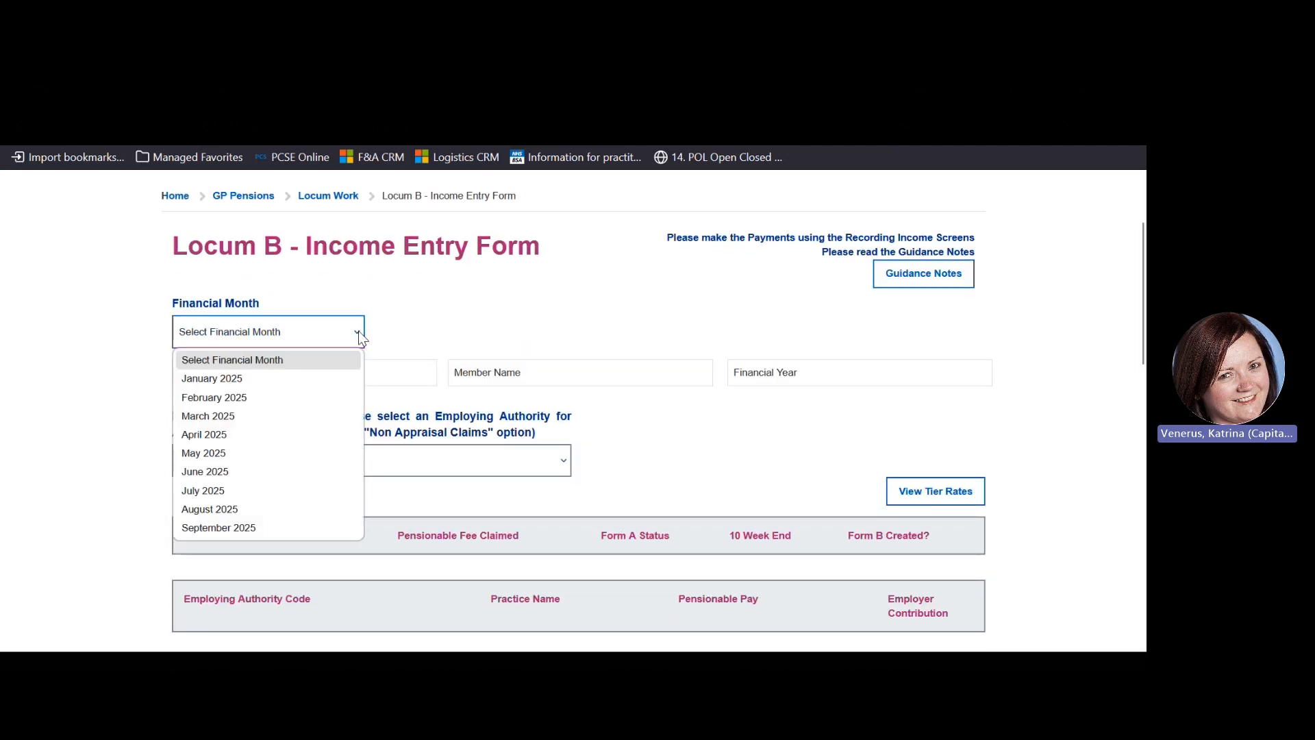
pyautogui.click(248, 529)
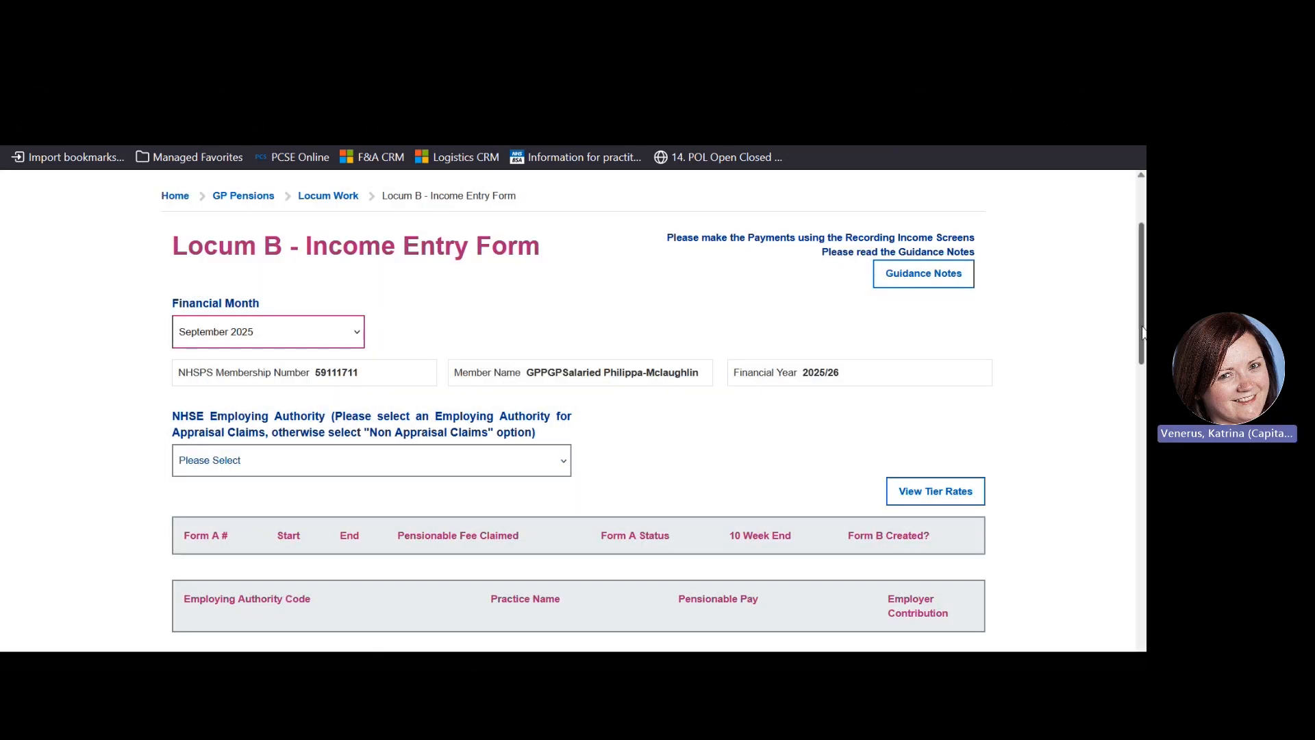
pyautogui.scroll(-1, 1143, 355)
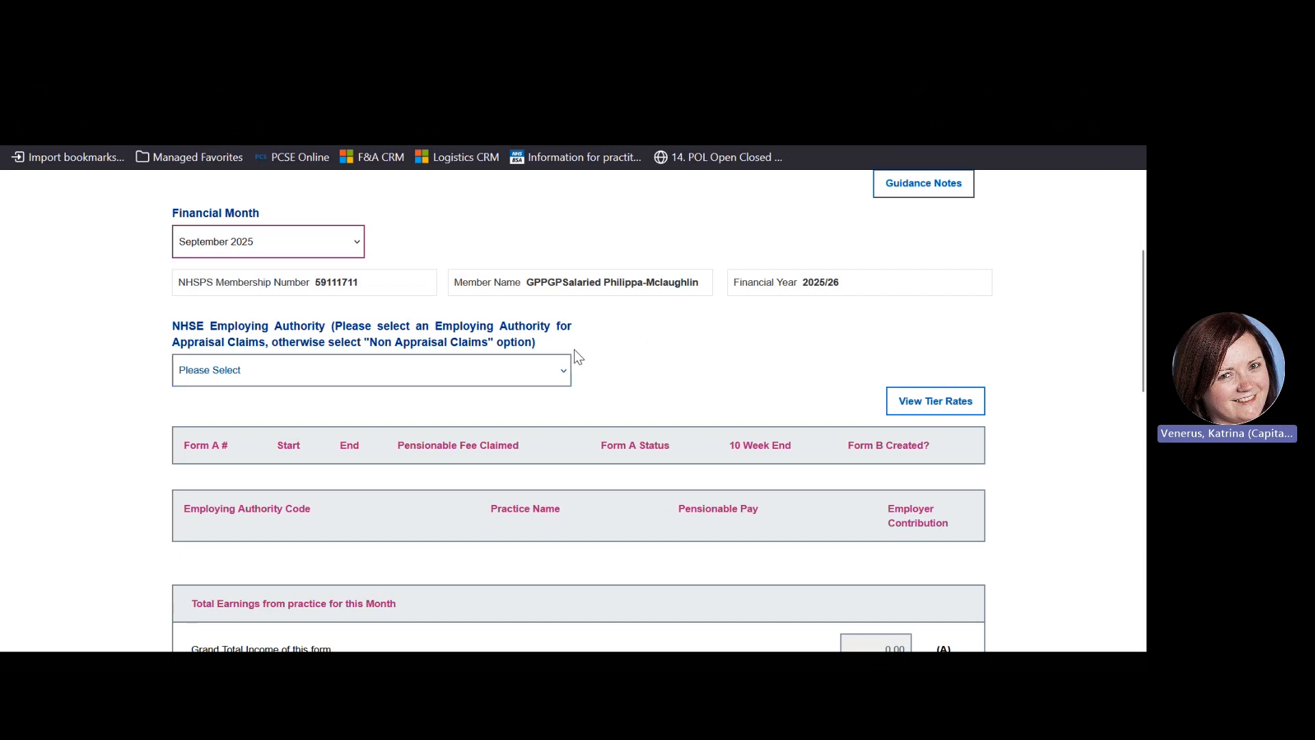
pyautogui.click(565, 374)
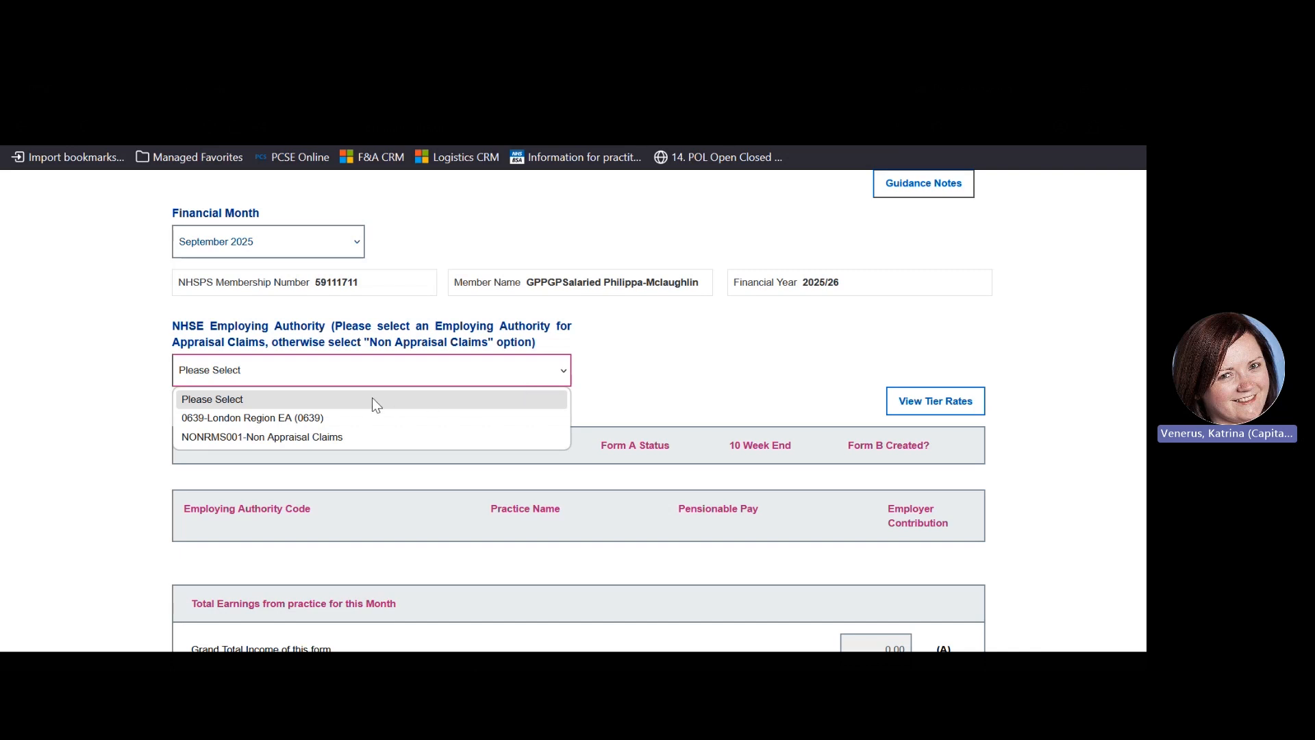
# Choose 0639-London Region EA and include the approved September Form A, giving 1080.00 income
pyautogui.click(325, 419)
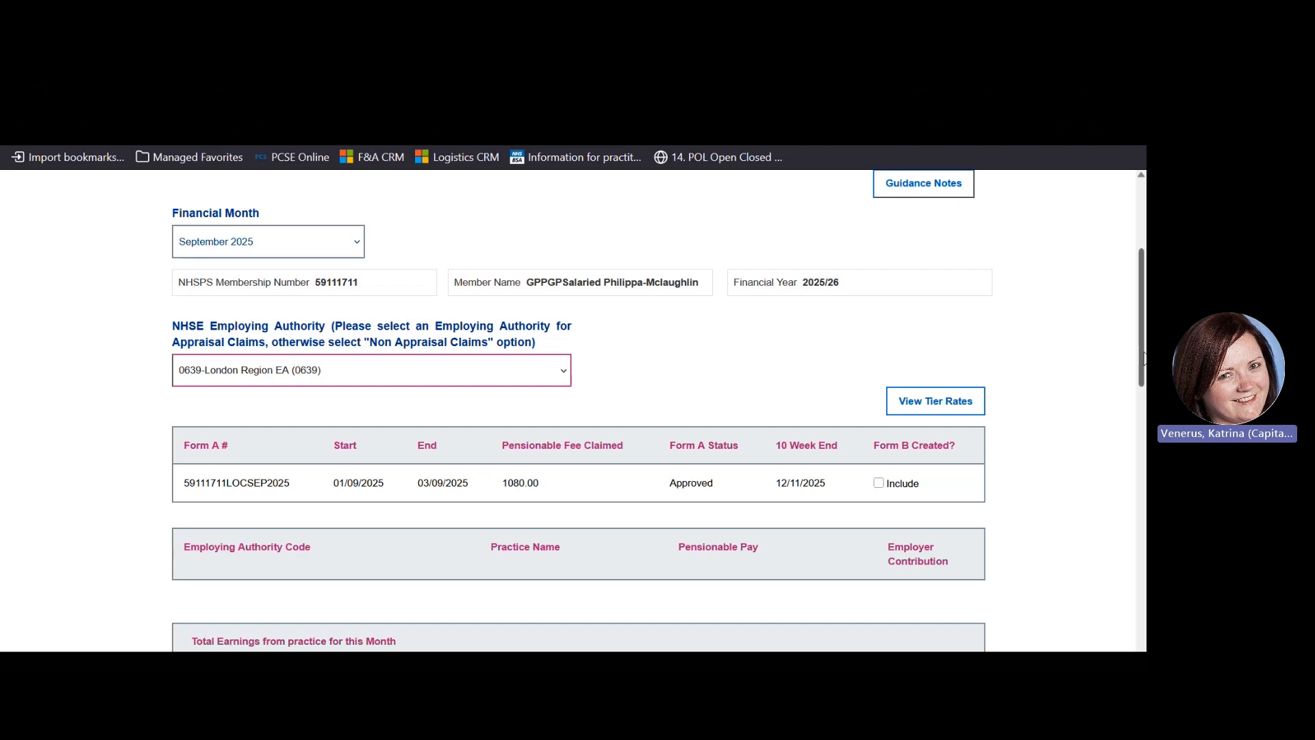
pyautogui.scroll(-1, 1143, 381)
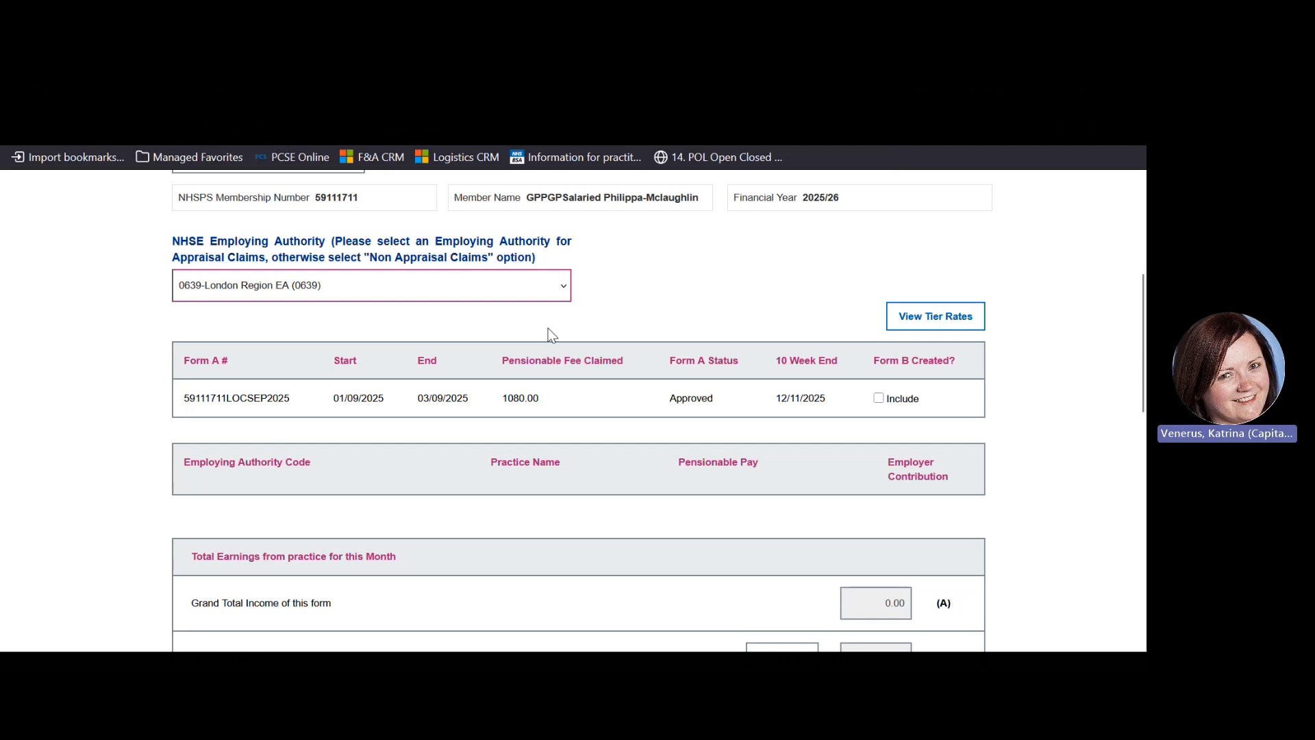
pyautogui.click(879, 397)
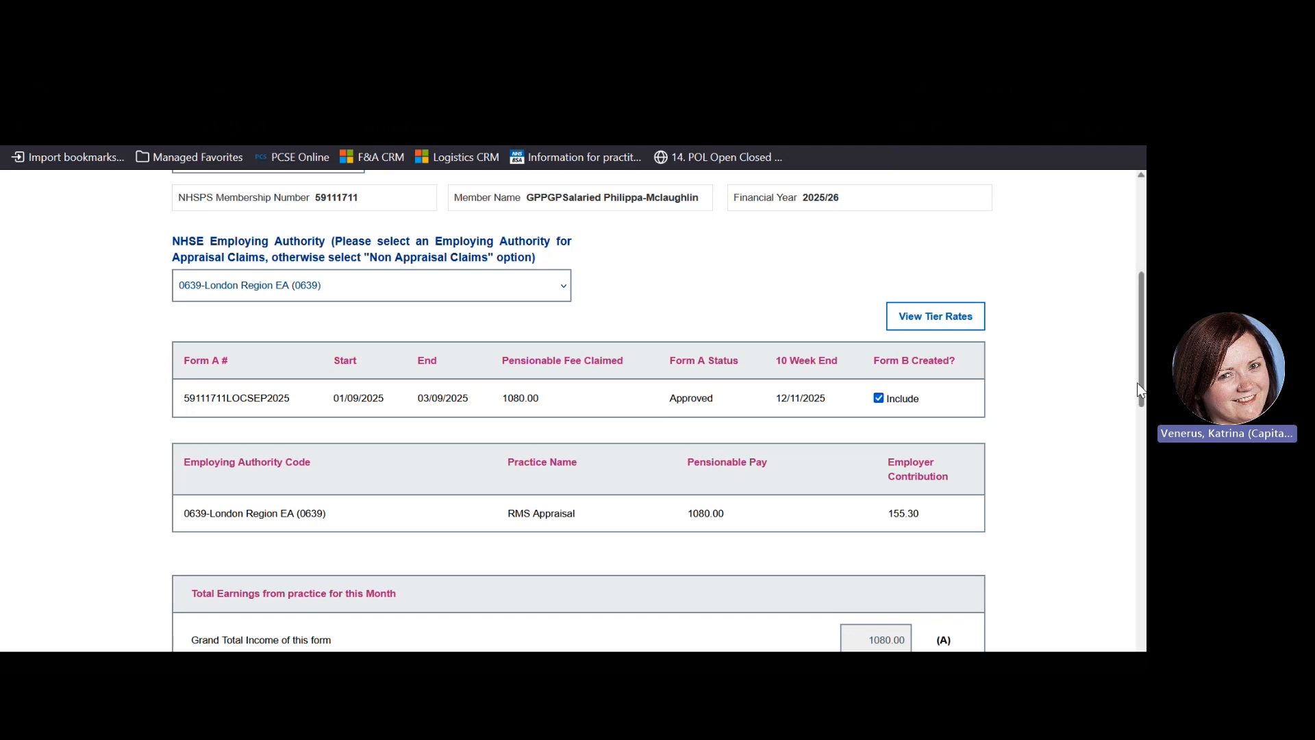
pyautogui.moveTo(1142, 396); pyautogui.dragTo(1143, 462)
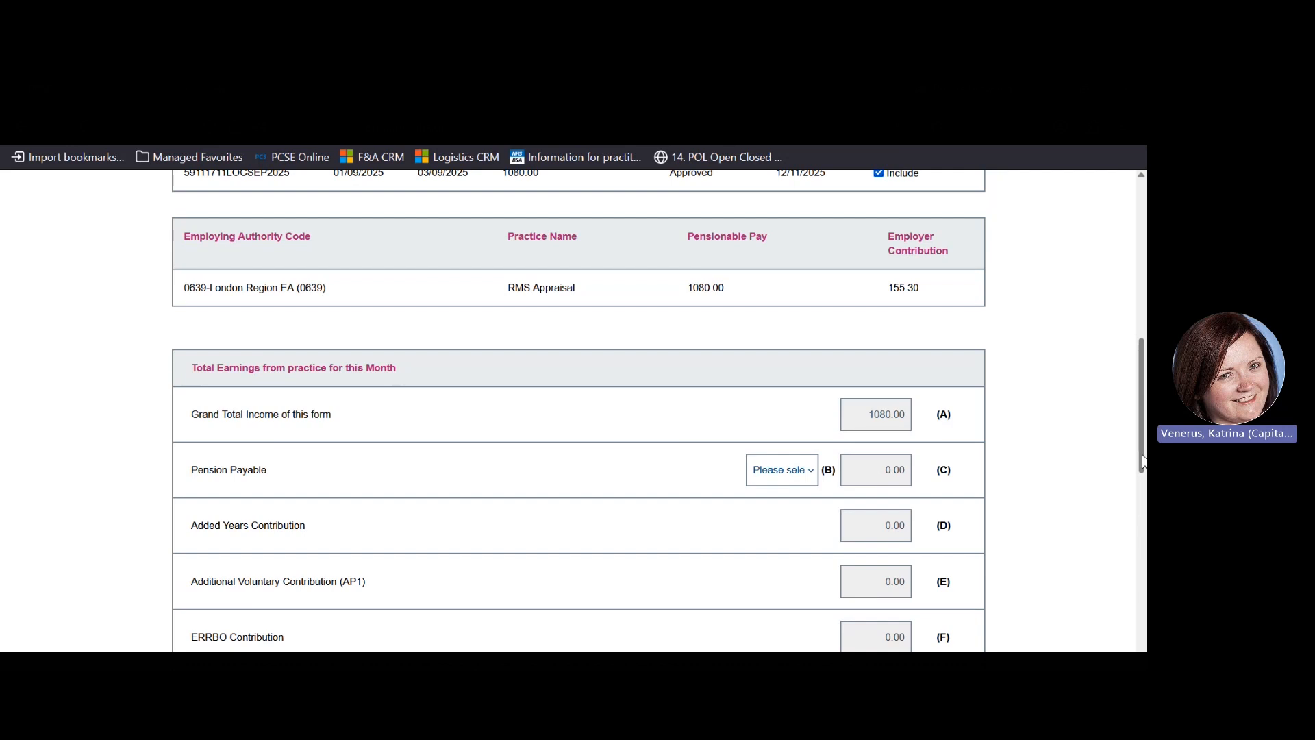
# Set pension payable to 12.5 and check the employer contribution and the 290.30 total
pyautogui.click(813, 473)
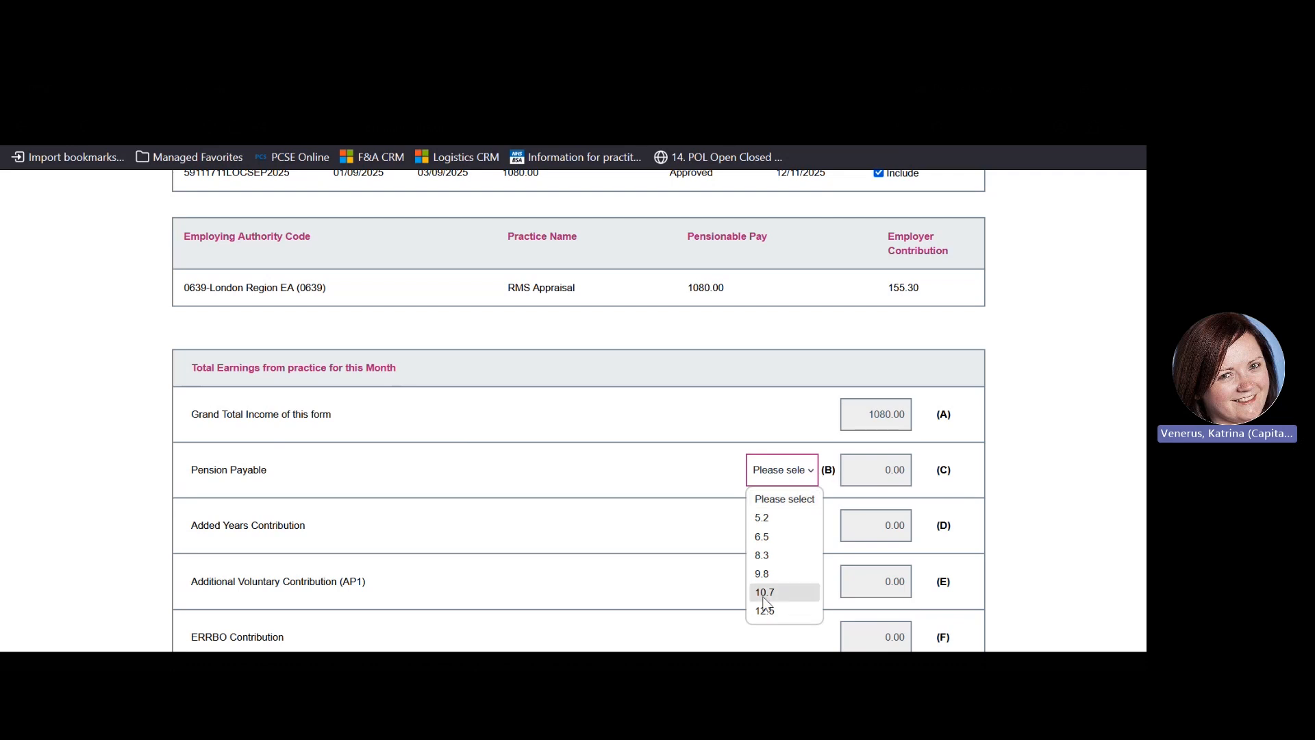
pyautogui.click(768, 612)
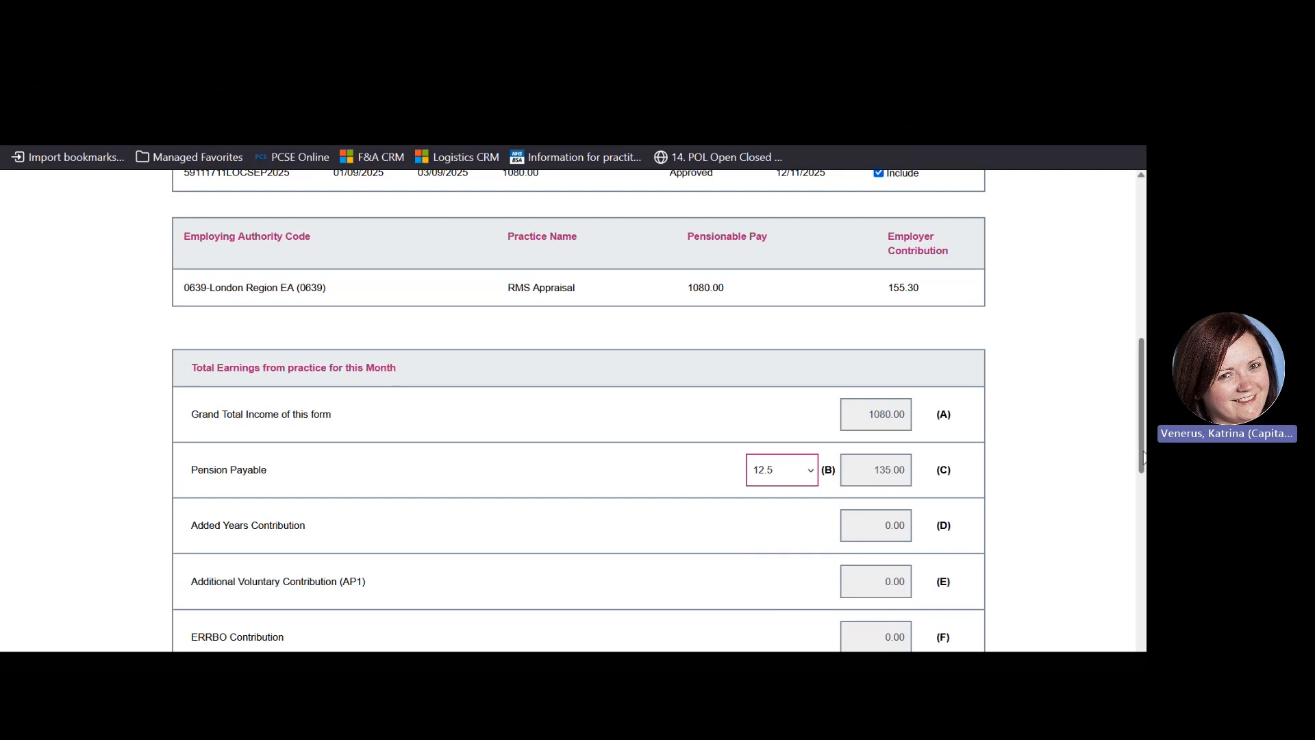
pyautogui.moveTo(1142, 458); pyautogui.dragTo(1143, 513)
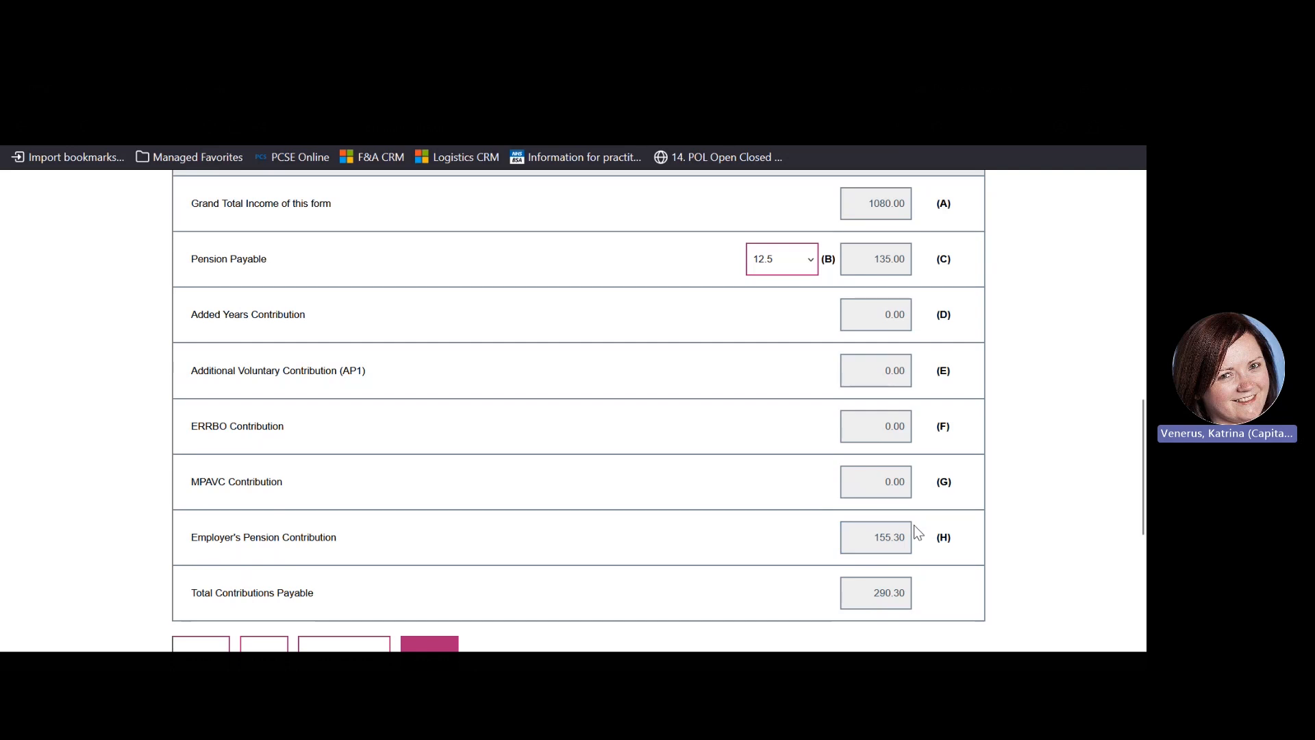
pyautogui.click(878, 524)
pyautogui.click(835, 546)
pyautogui.click(877, 594)
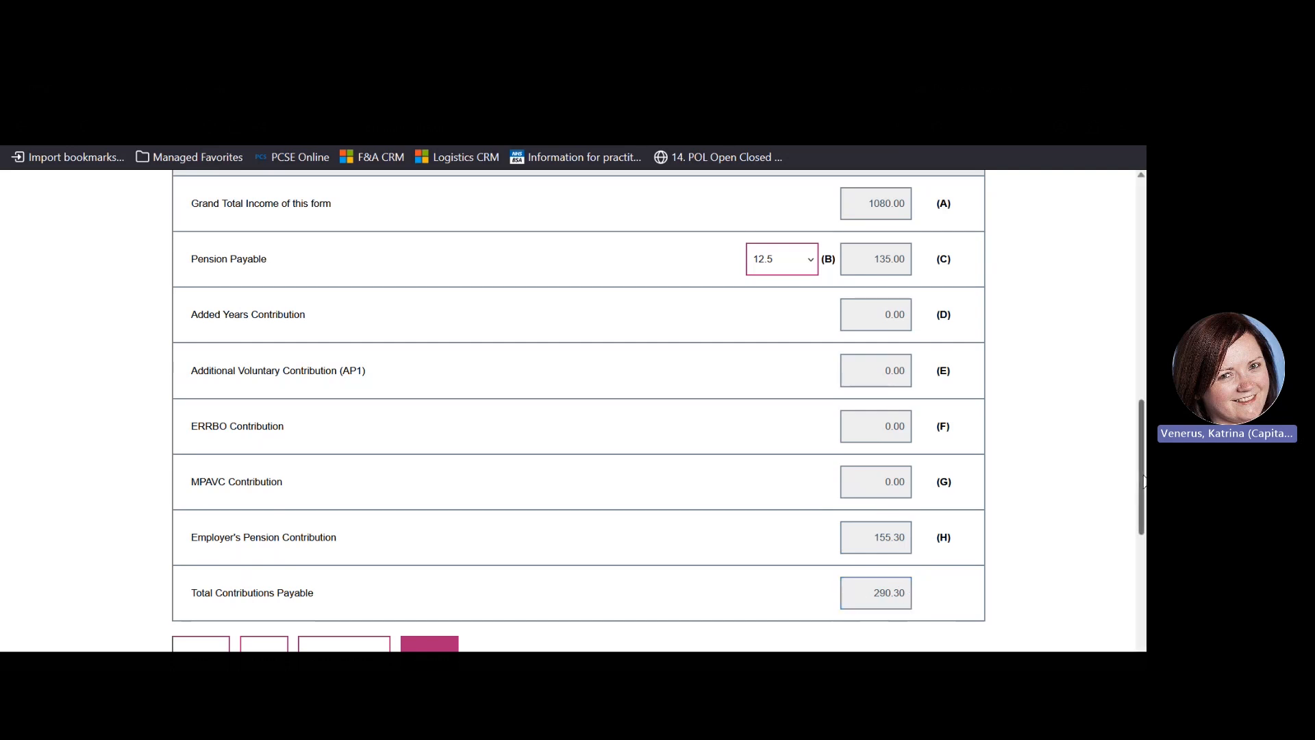
pyautogui.scroll(-2, 1143, 481)
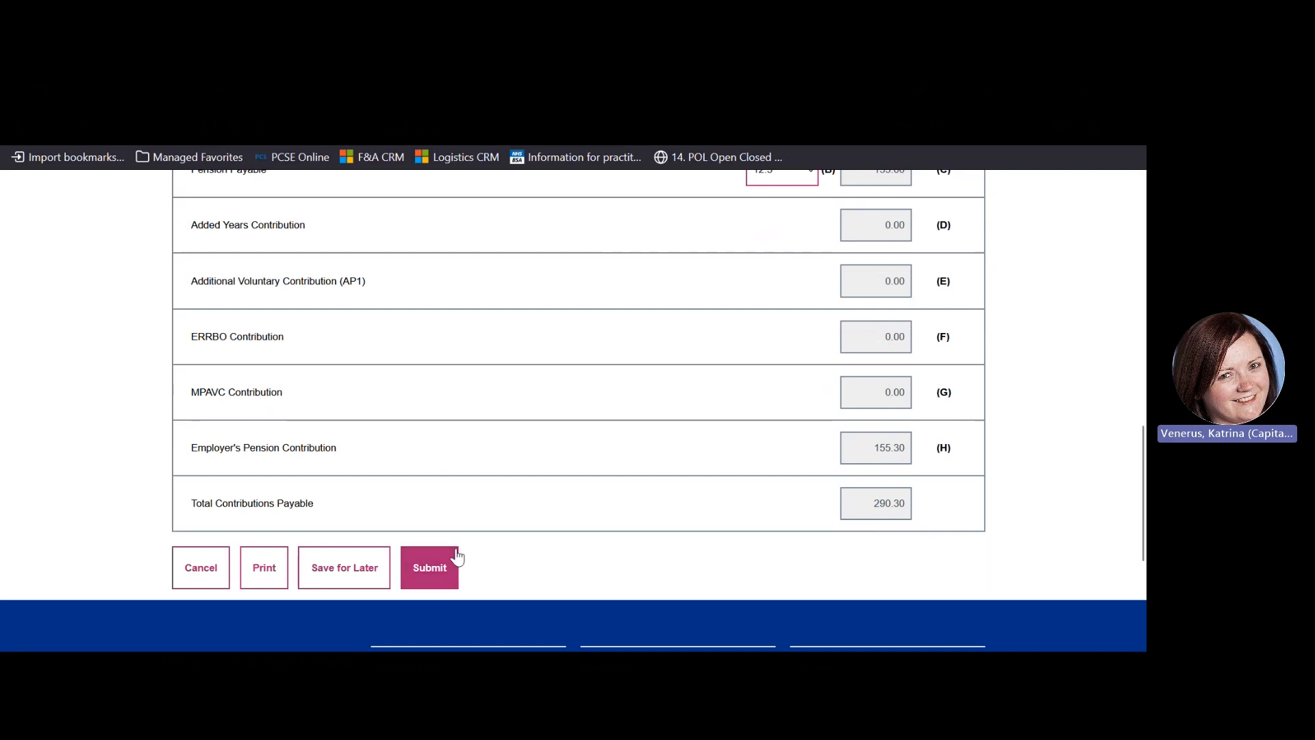
# Submit and confirm the Locum B form, then acknowledge the success message
pyautogui.click(445, 577)
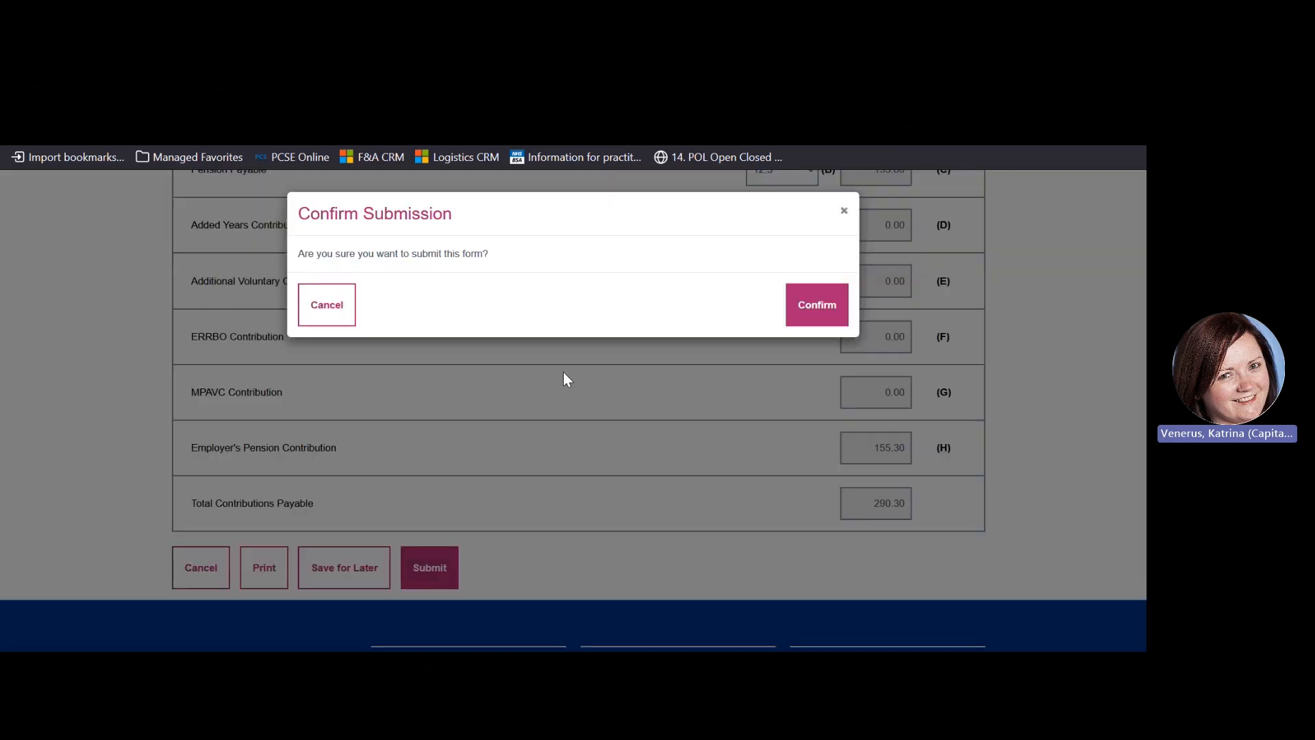
pyautogui.click(823, 307)
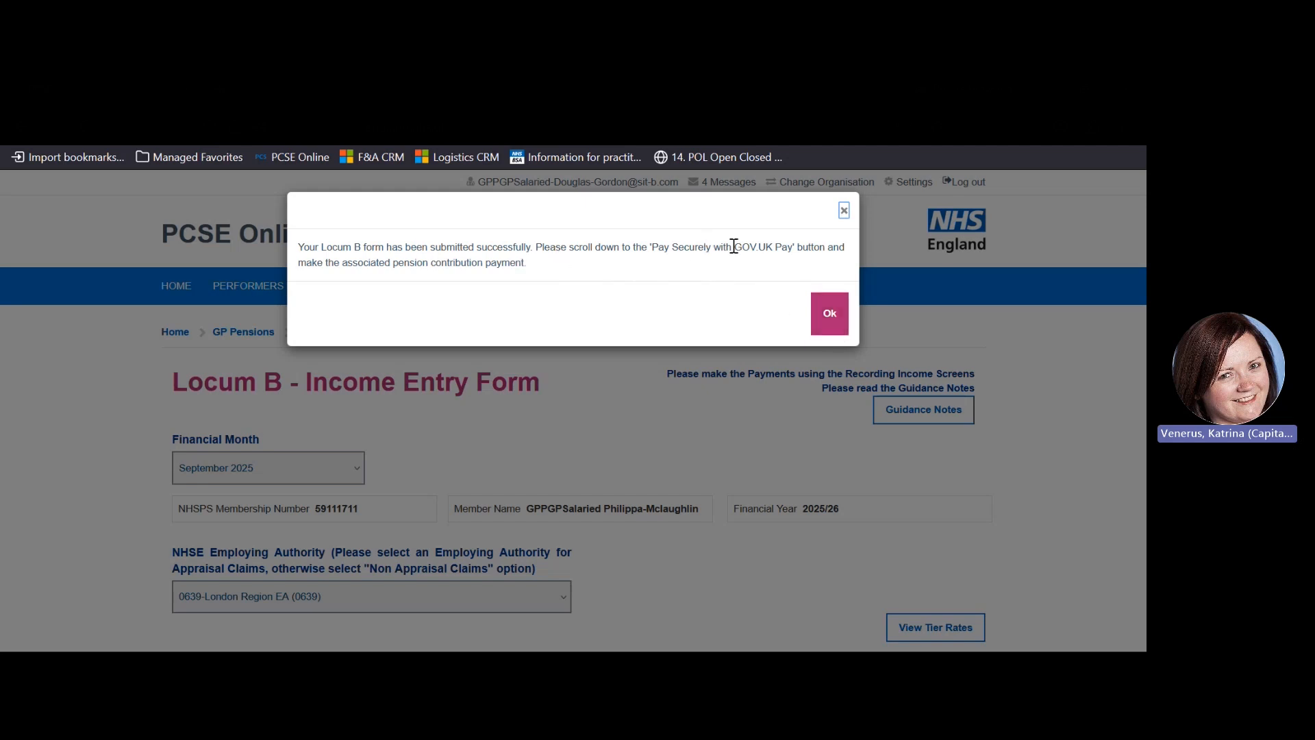
pyautogui.click(829, 313)
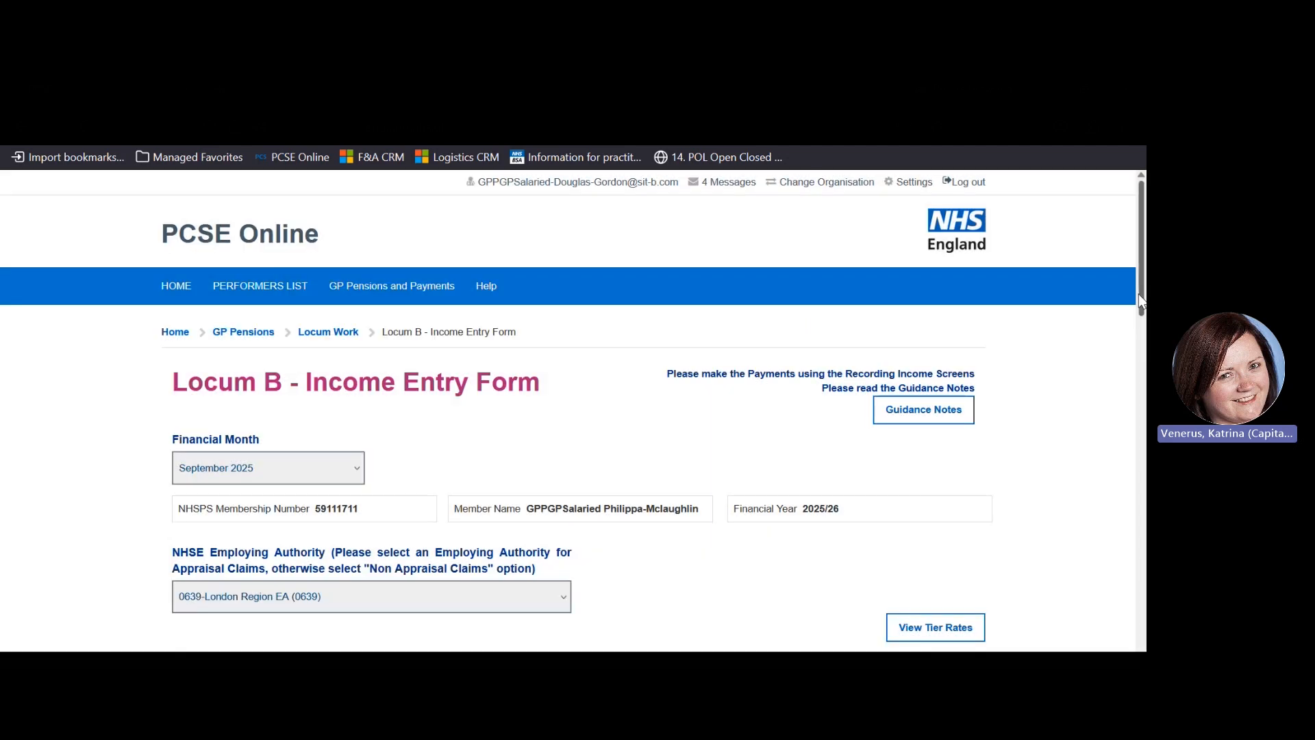
pyautogui.moveTo(1141, 301); pyautogui.dragTo(1142, 564)
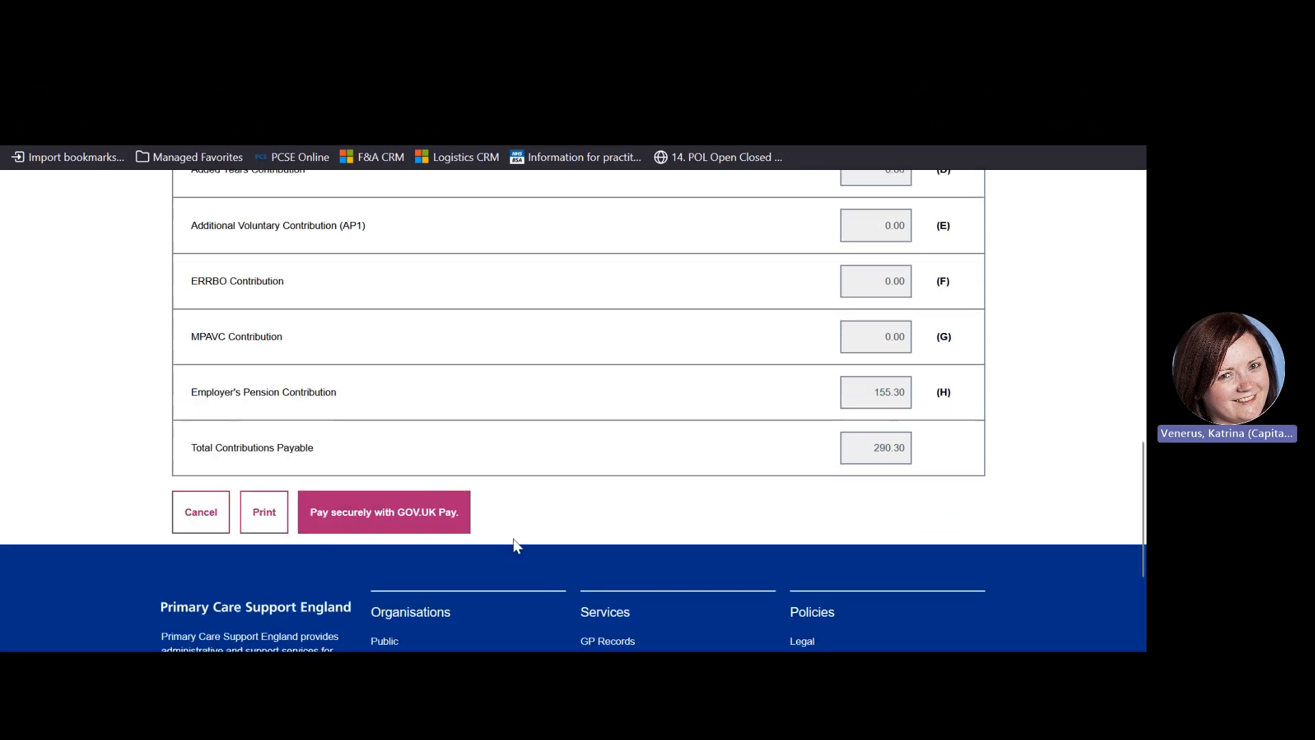
# Go to GOV.UK Pay for the £290.30 September 2025 contributions and reach the card fields
pyautogui.click(417, 517)
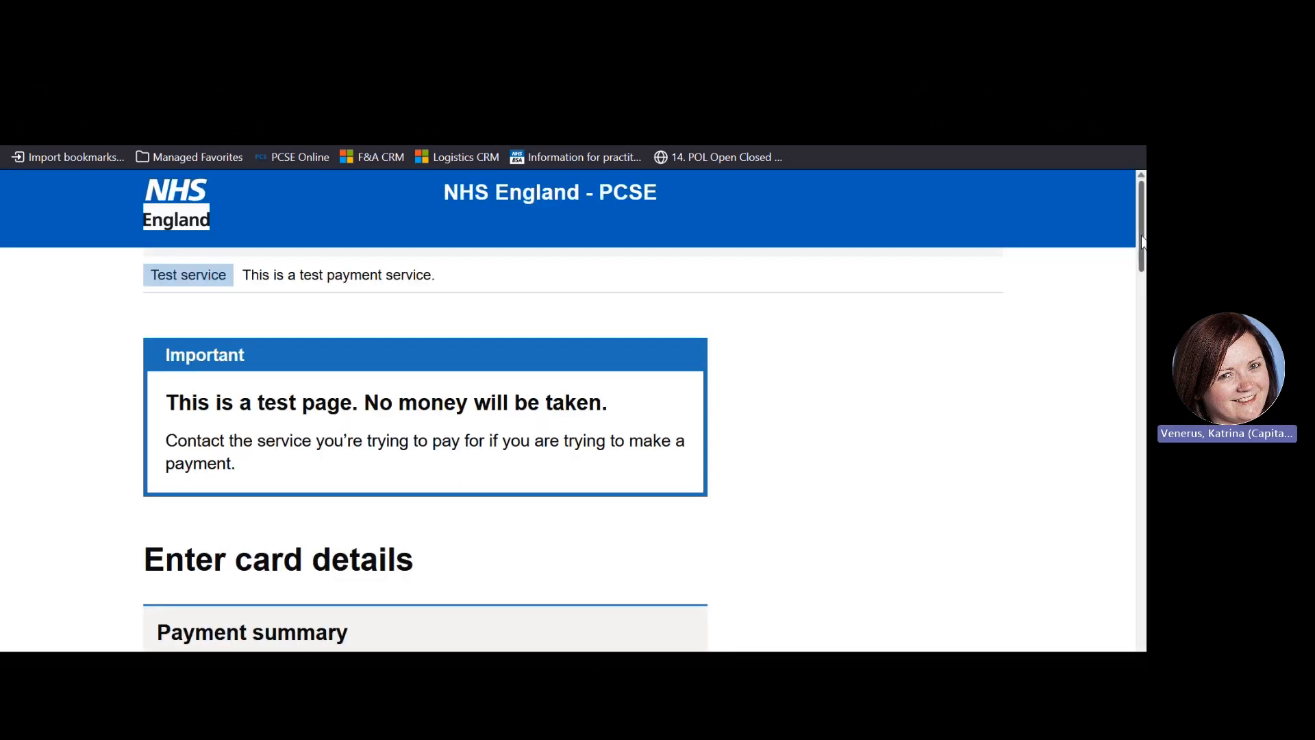
pyautogui.moveTo(1142, 241); pyautogui.dragTo(1145, 317)
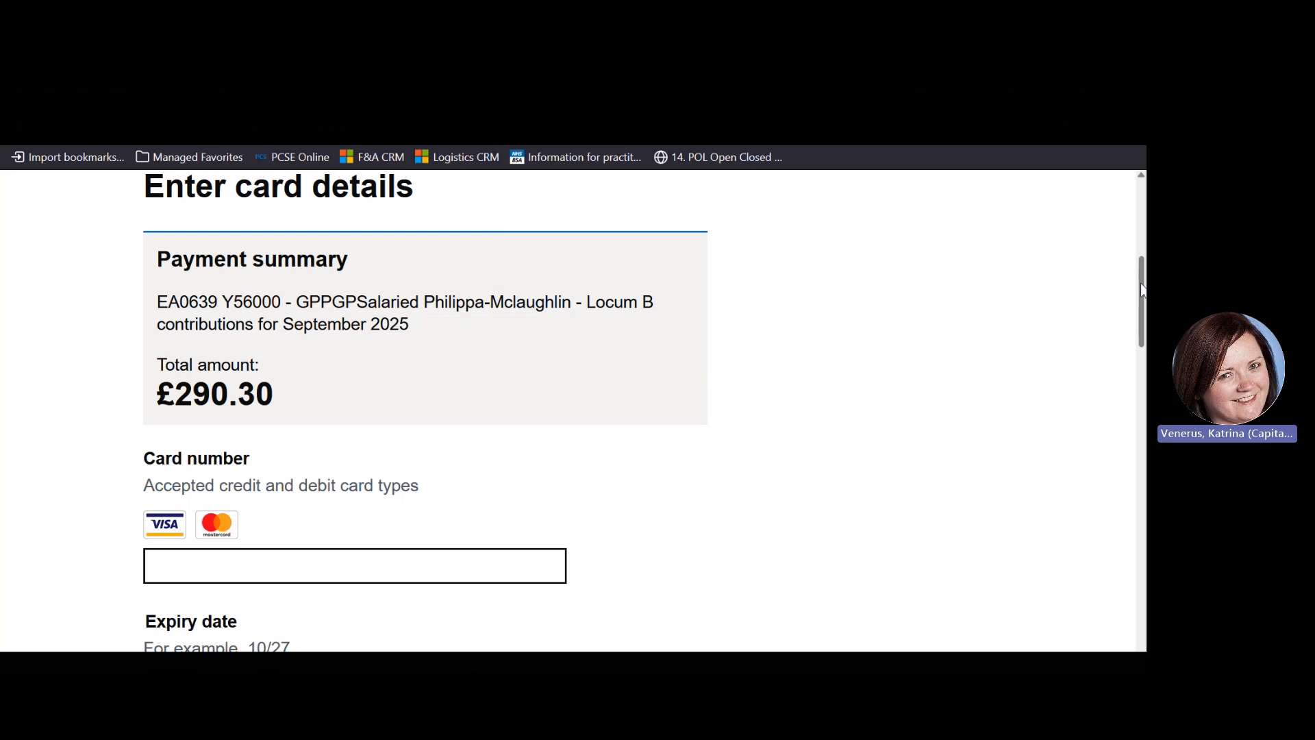
pyautogui.moveTo(1142, 291); pyautogui.dragTo(1142, 340)
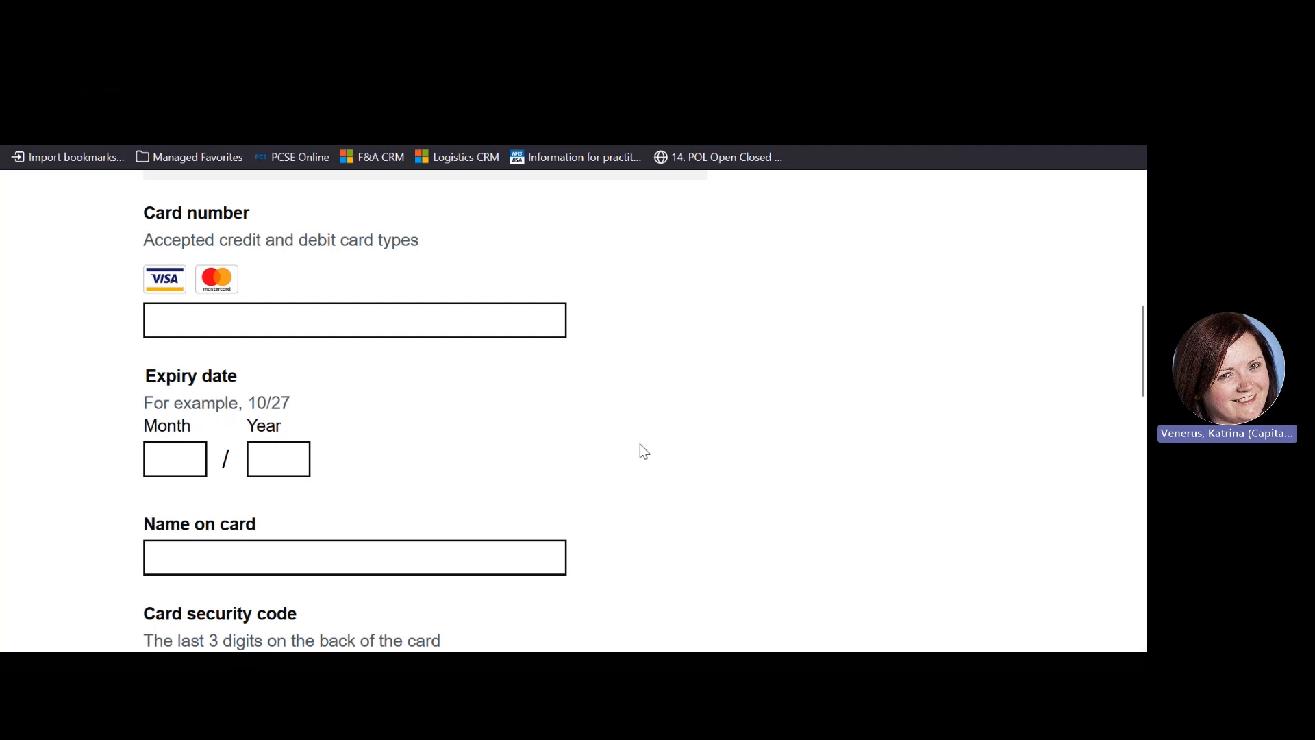
# Enter the card number and an expiry date of 12/25
pyautogui.click(447, 316)
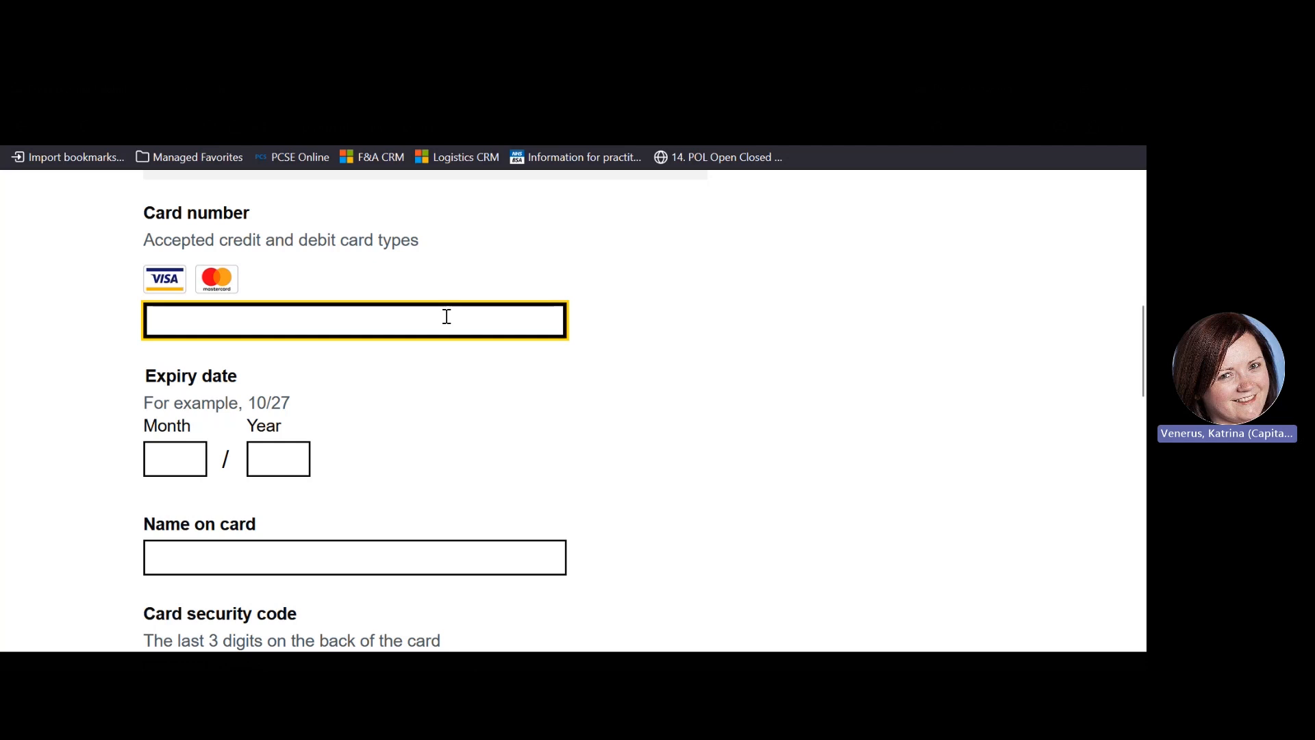
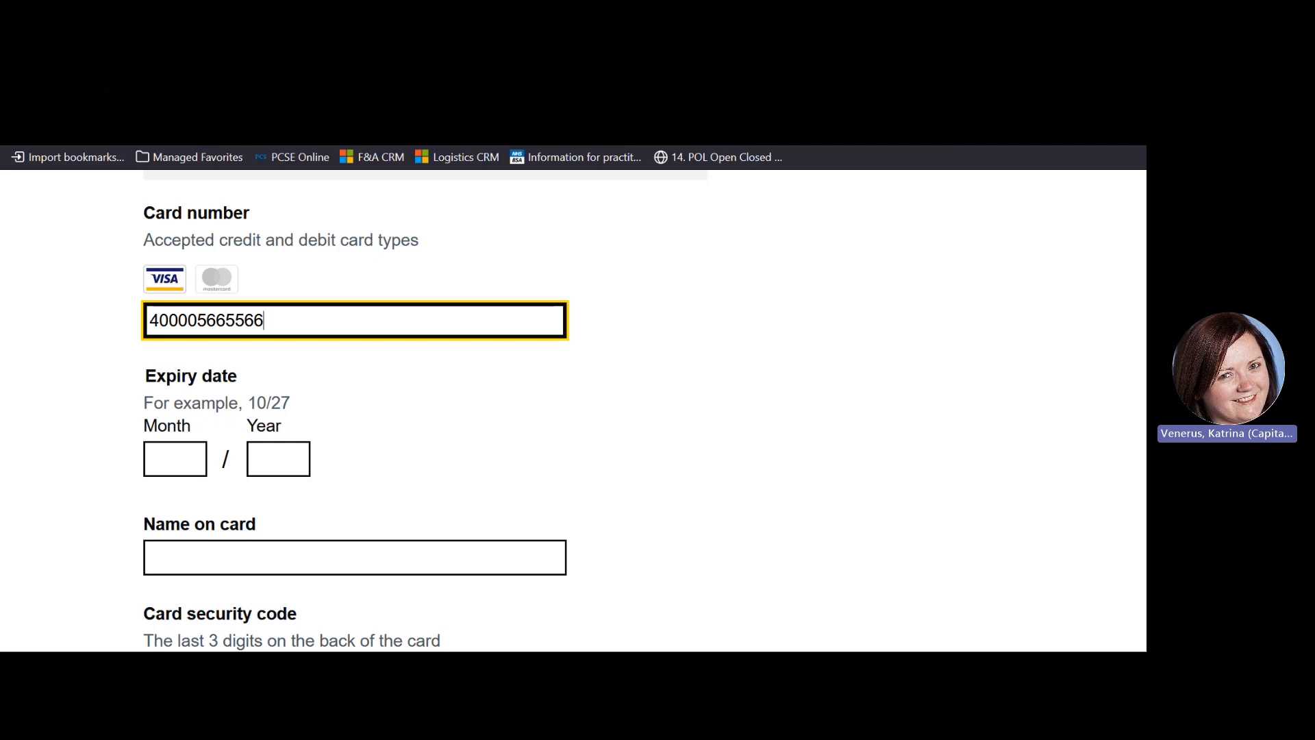
pyautogui.click(183, 458)
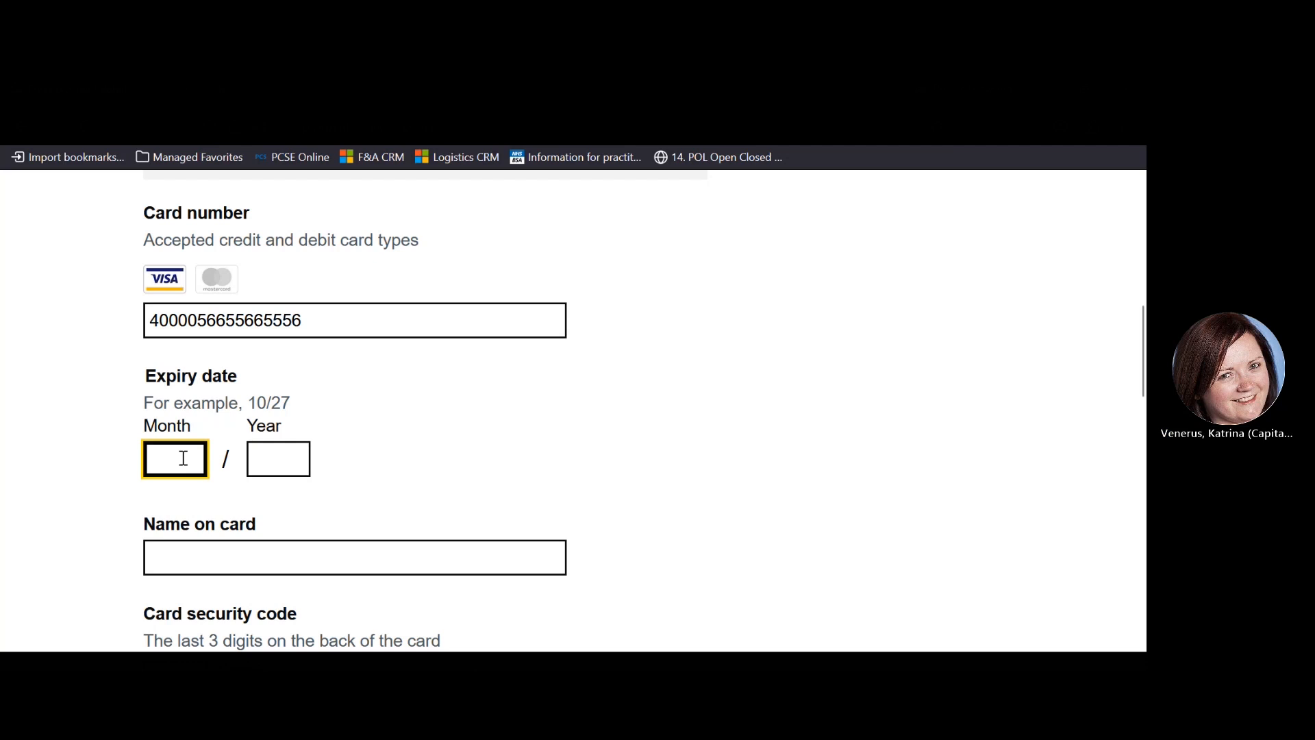
pyautogui.write('12')
pyautogui.click(278, 461)
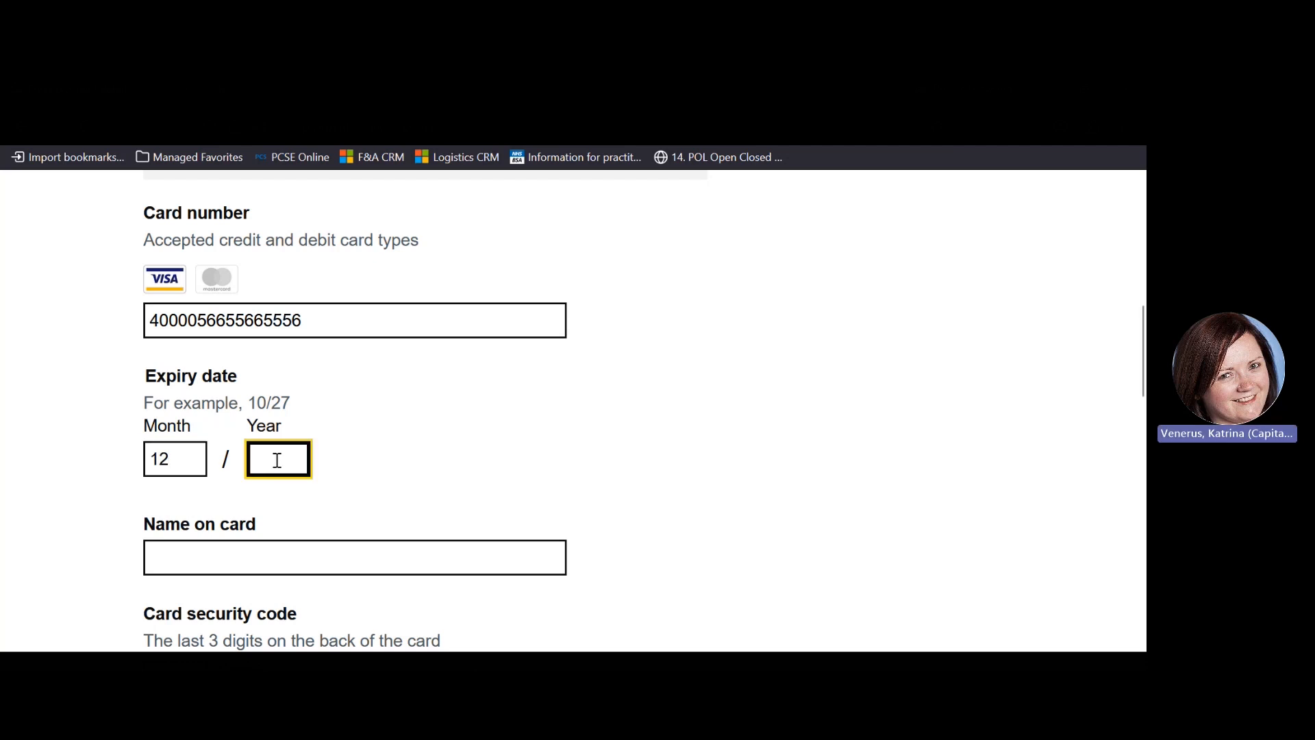
pyautogui.write('25')
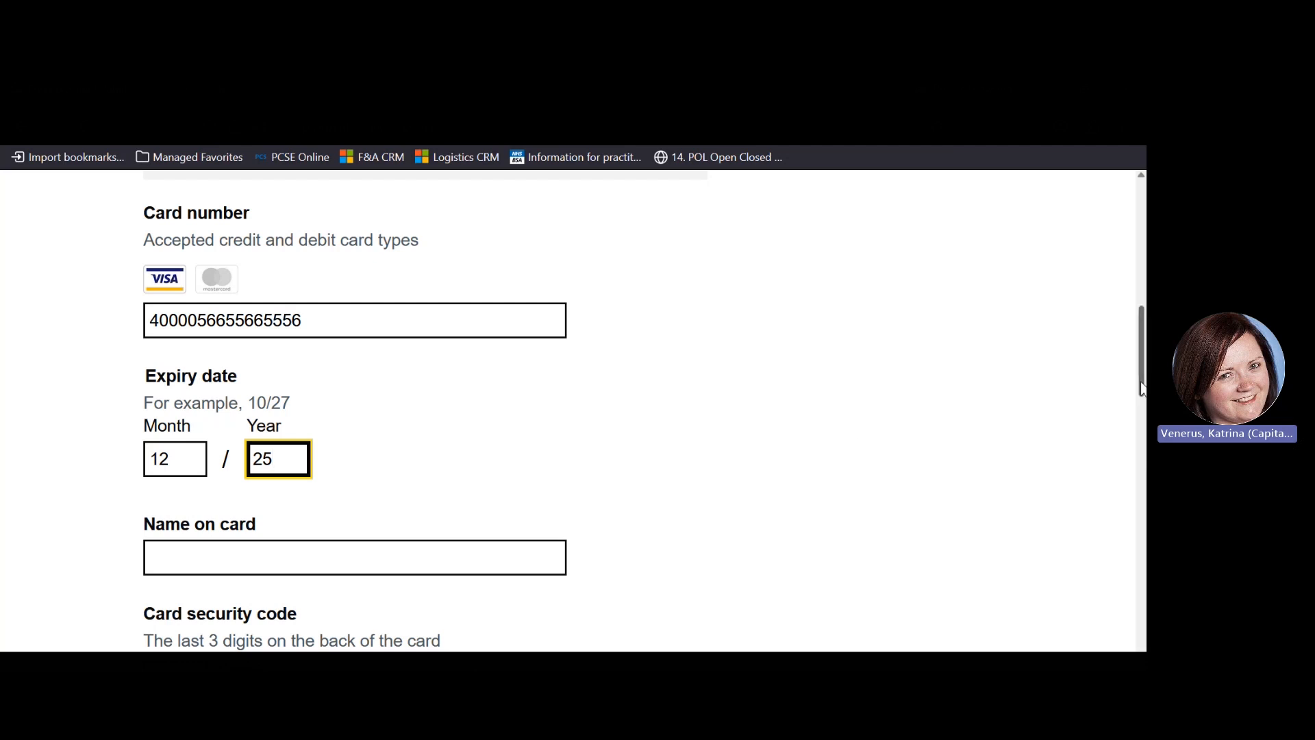
pyautogui.moveTo(1142, 388); pyautogui.dragTo(1142, 416)
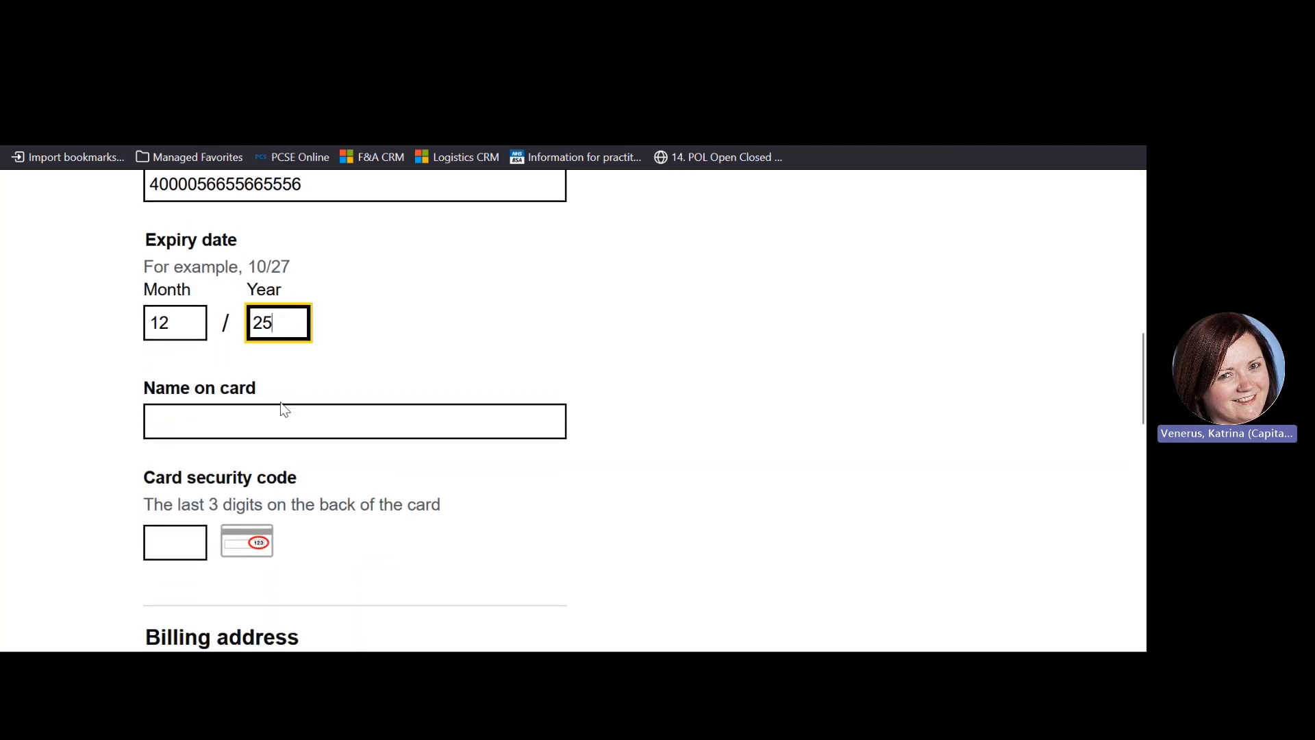
pyautogui.click(273, 426)
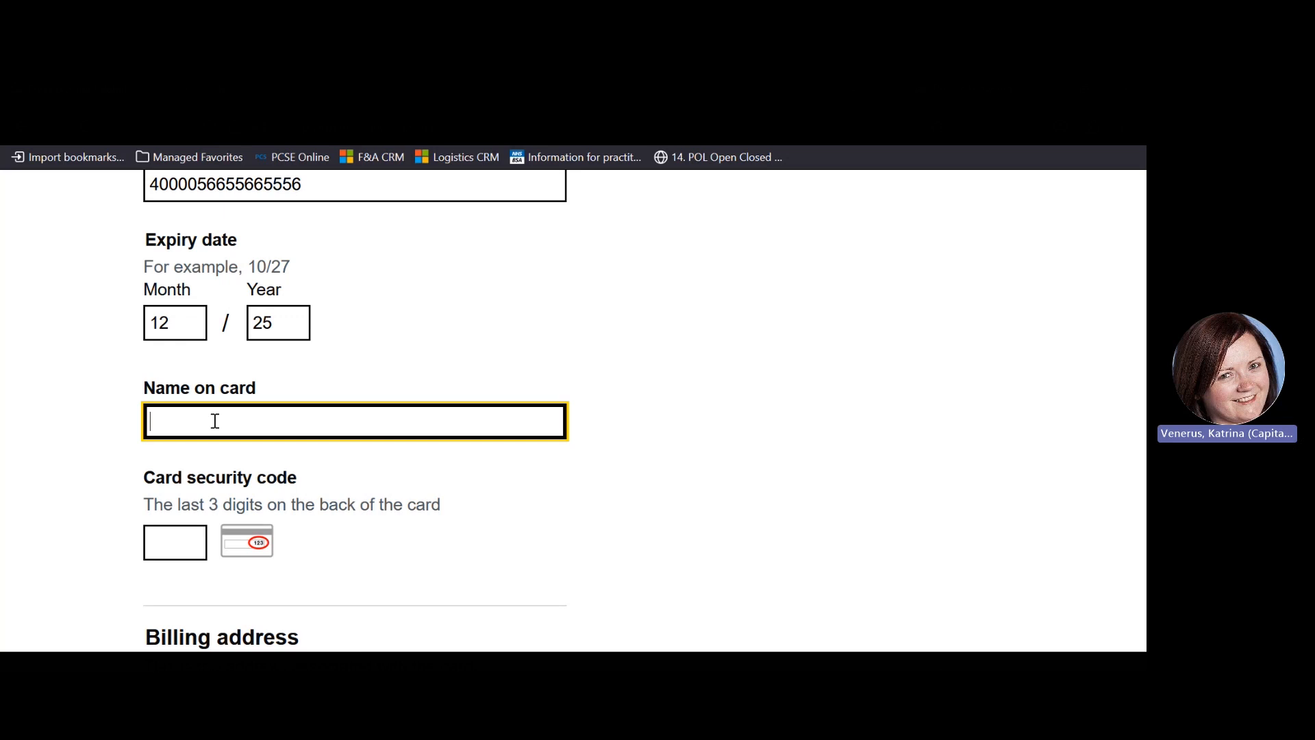
# Fill in the cardholder's name and the card security code
pyautogui.click(174, 544)
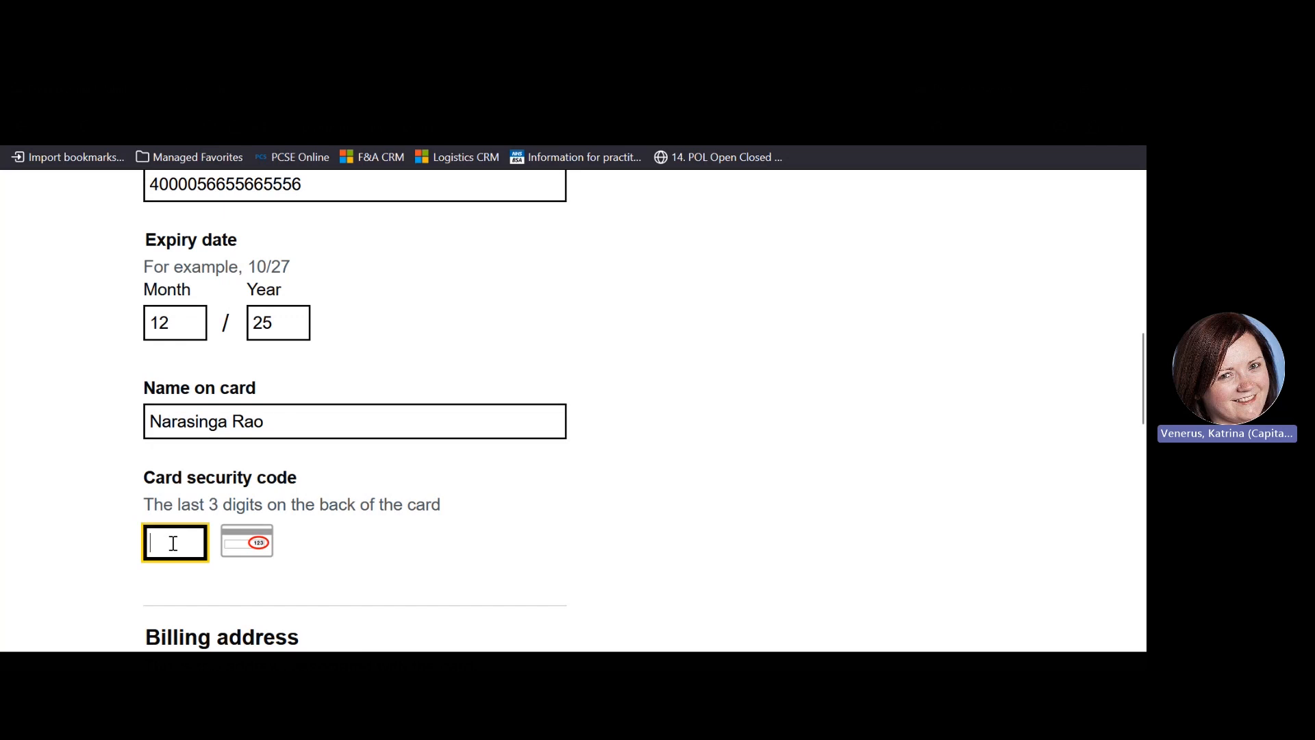
pyautogui.write('101')
pyautogui.moveTo(1143, 382); pyautogui.dragTo(1142, 473)
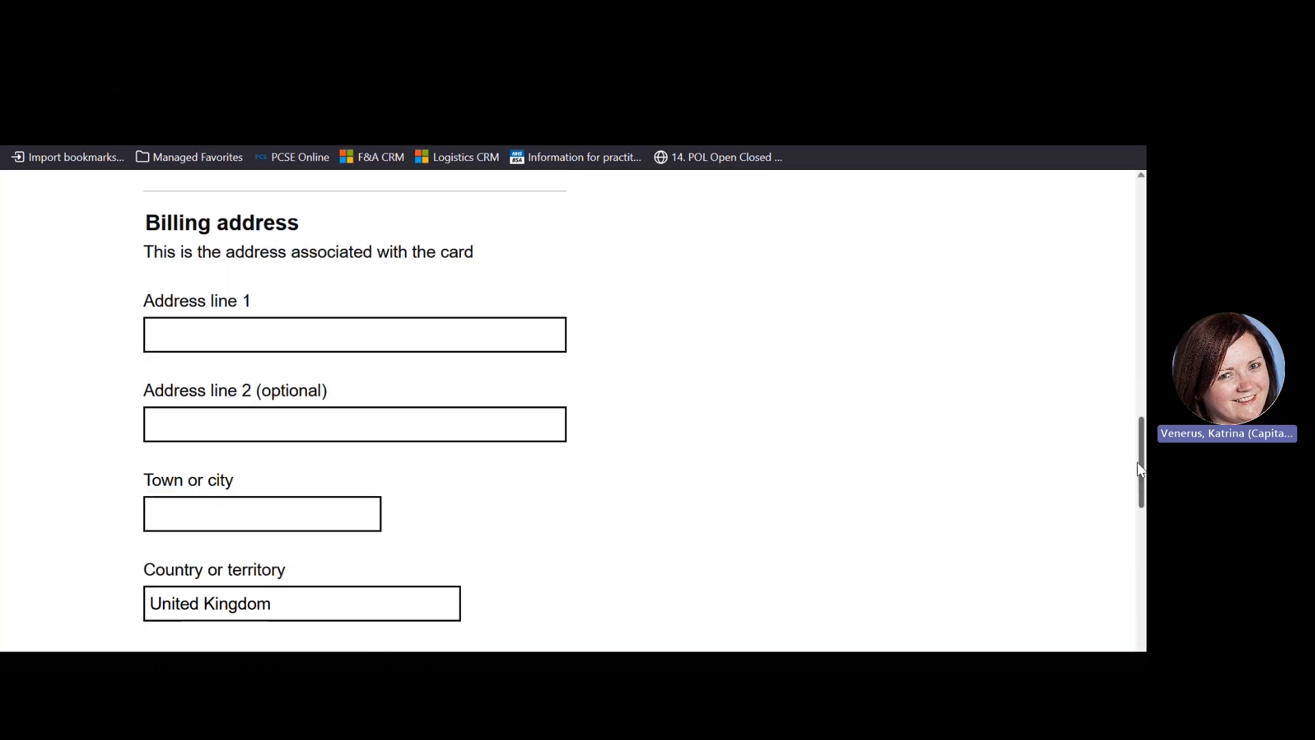
# Enter the billing address line, town or city, and postcode
pyautogui.click(358, 337)
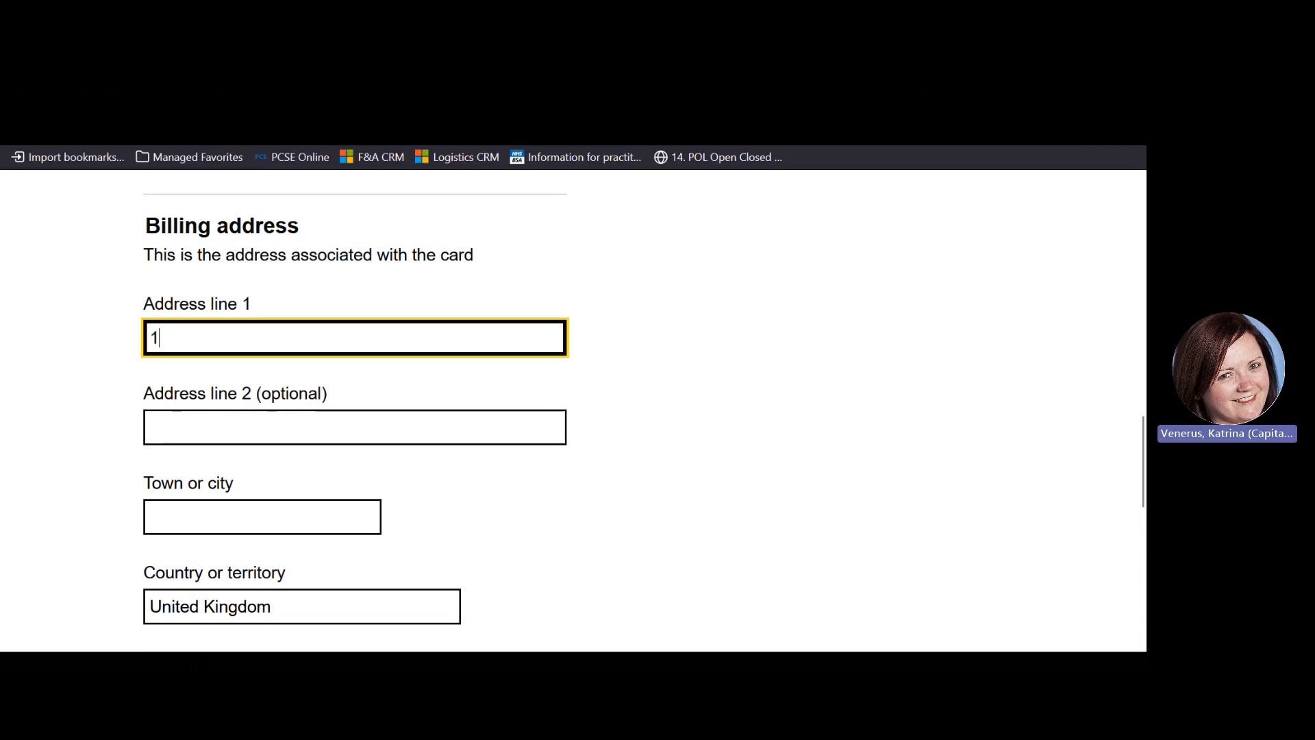
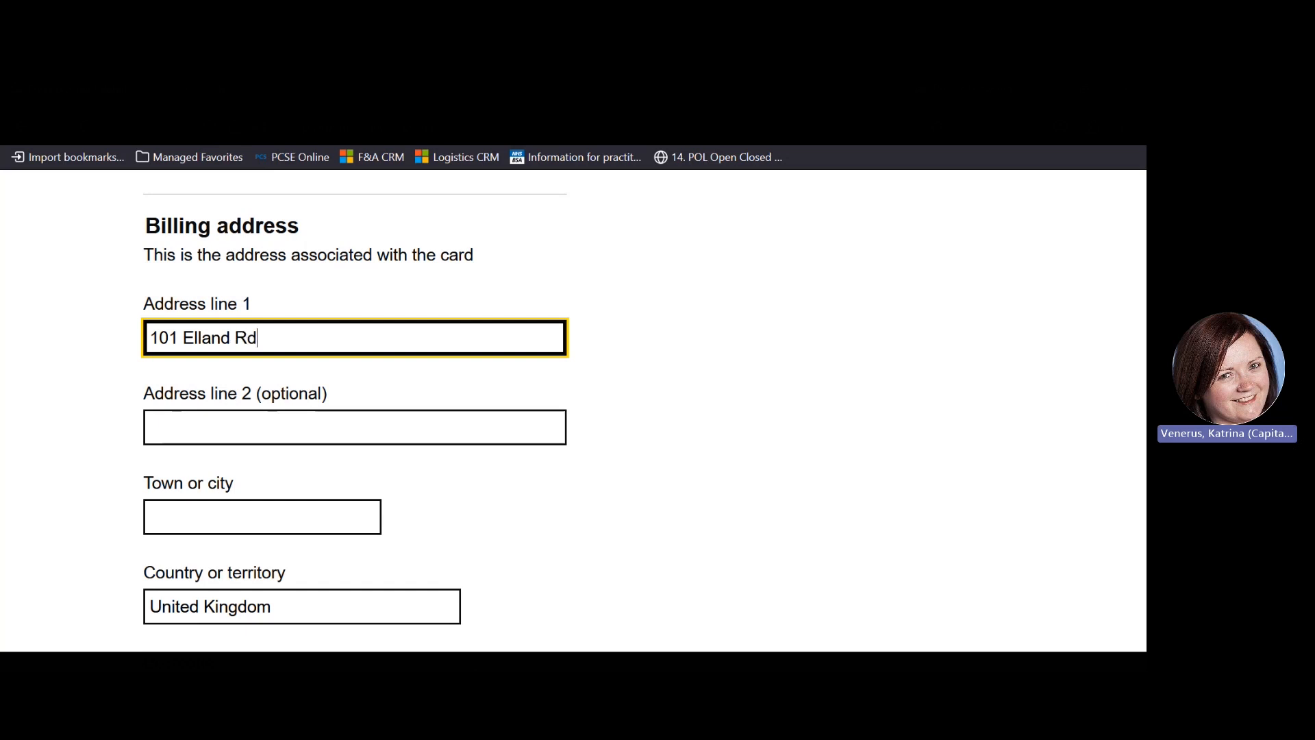
pyautogui.click(259, 514)
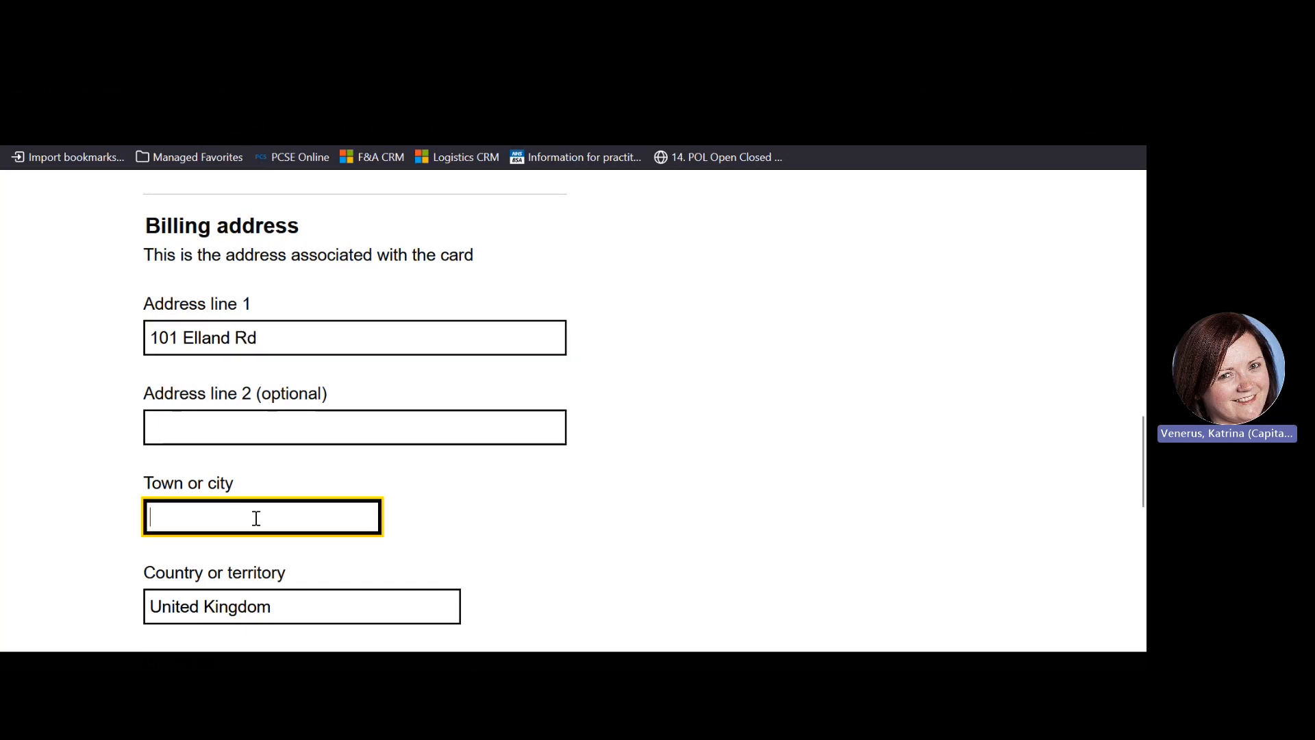
pyautogui.write('Leeds')
pyautogui.moveTo(1142, 466); pyautogui.dragTo(1142, 514)
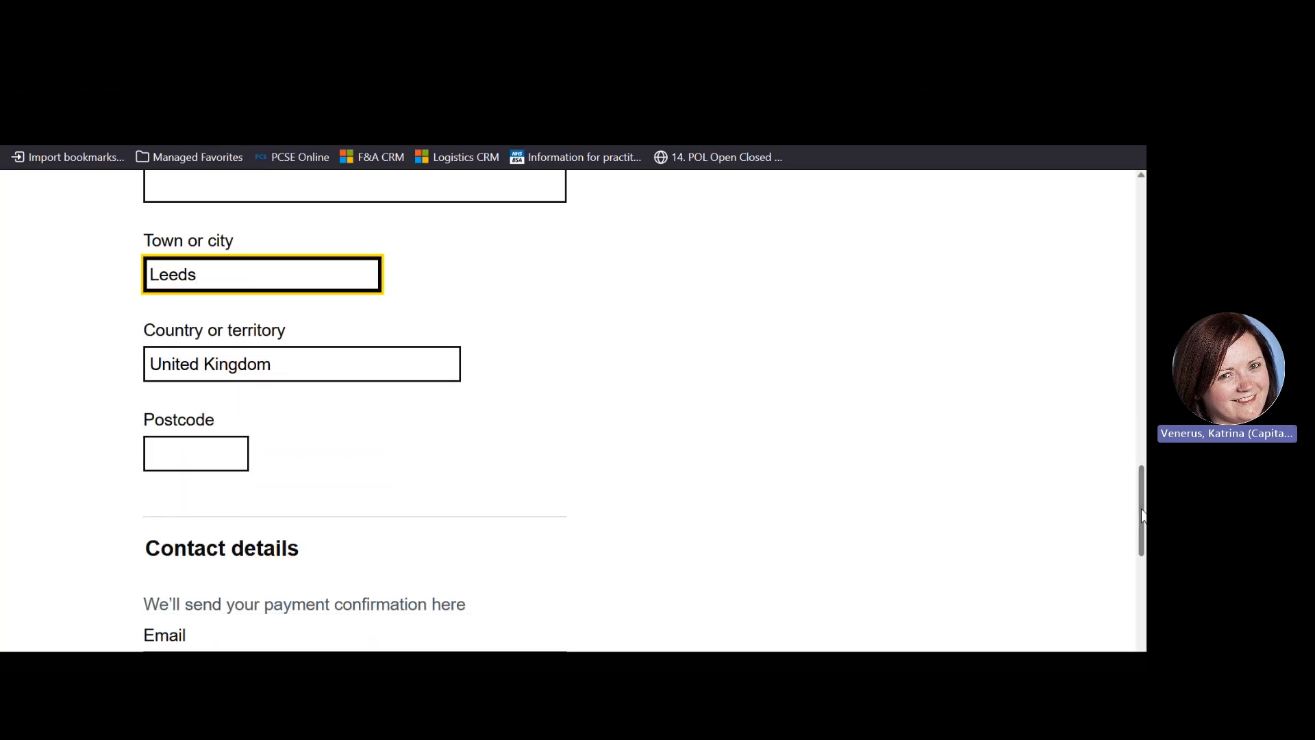
pyautogui.click(156, 456)
pyautogui.write('L')
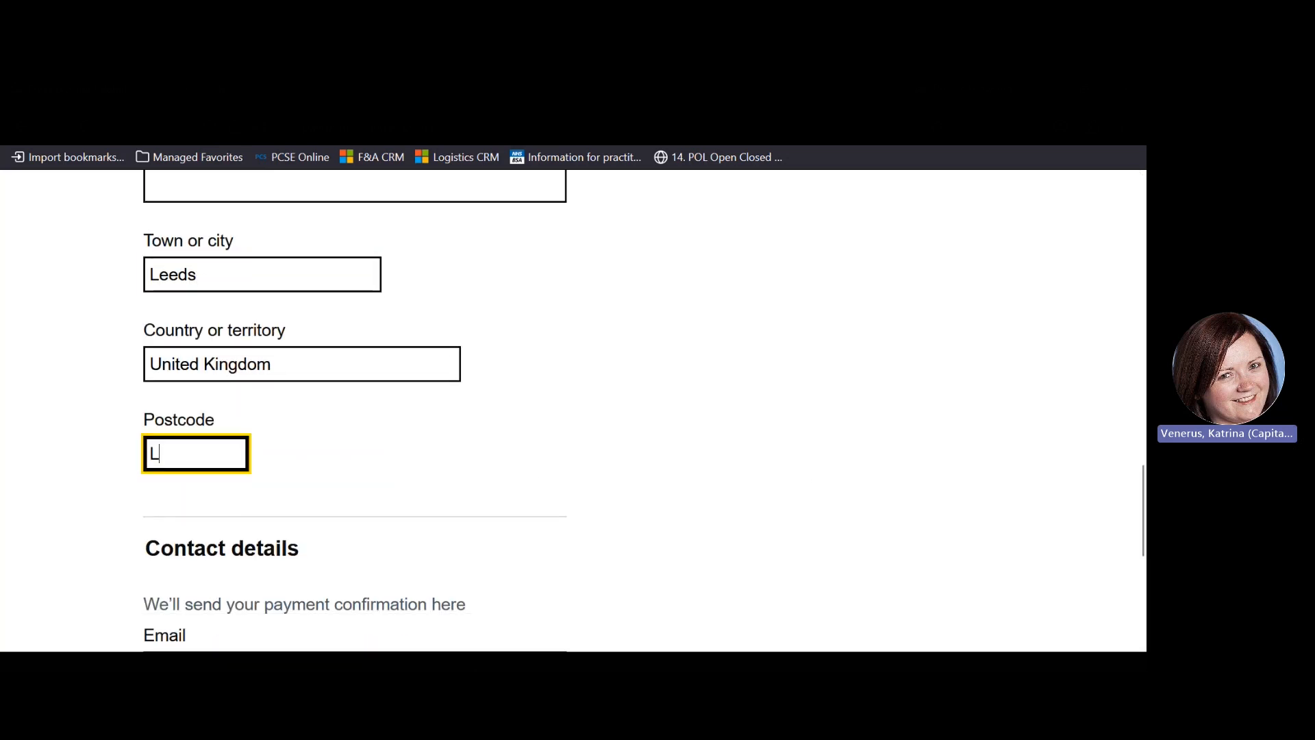
pyautogui.write('S11 0DL')
pyautogui.moveTo(1143, 478); pyautogui.dragTo(1143, 535)
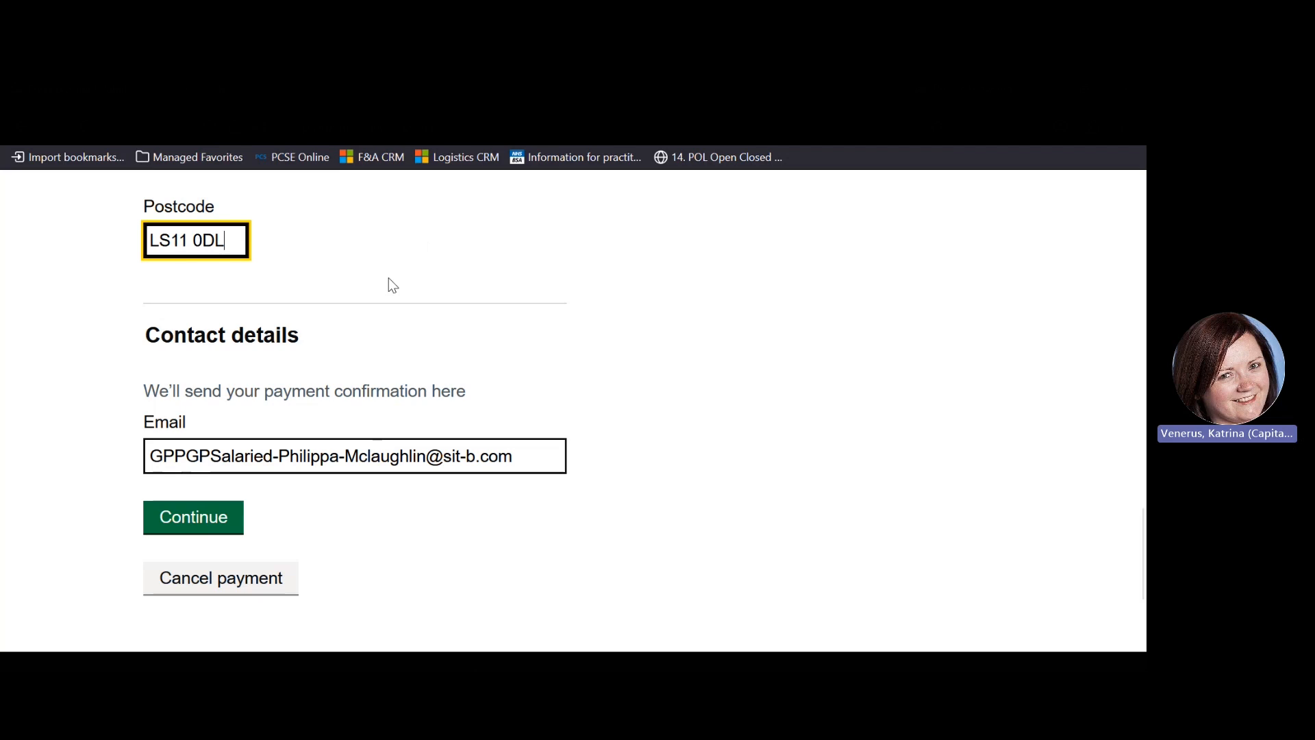
# Continue past the card details and confirm the £290.30 payment
pyautogui.click(211, 522)
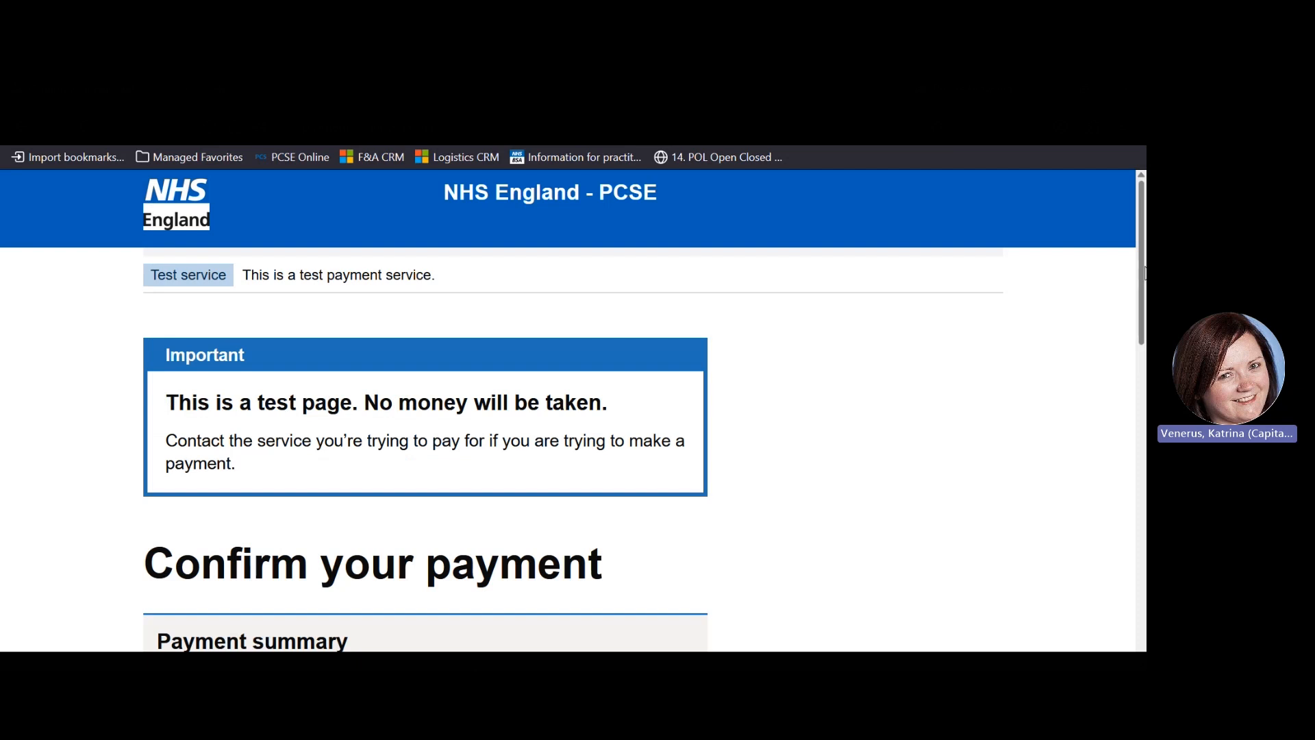
pyautogui.moveTo(1143, 261); pyautogui.dragTo(1143, 466)
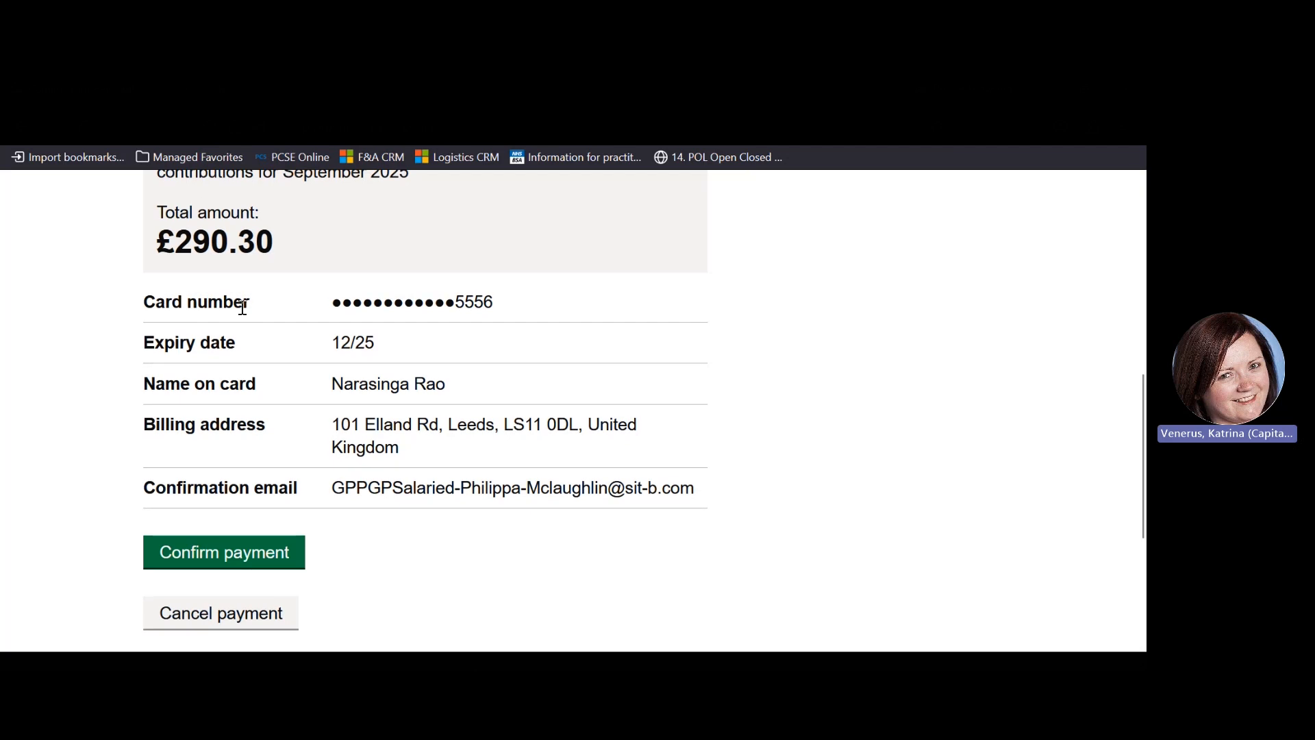
pyautogui.click(199, 556)
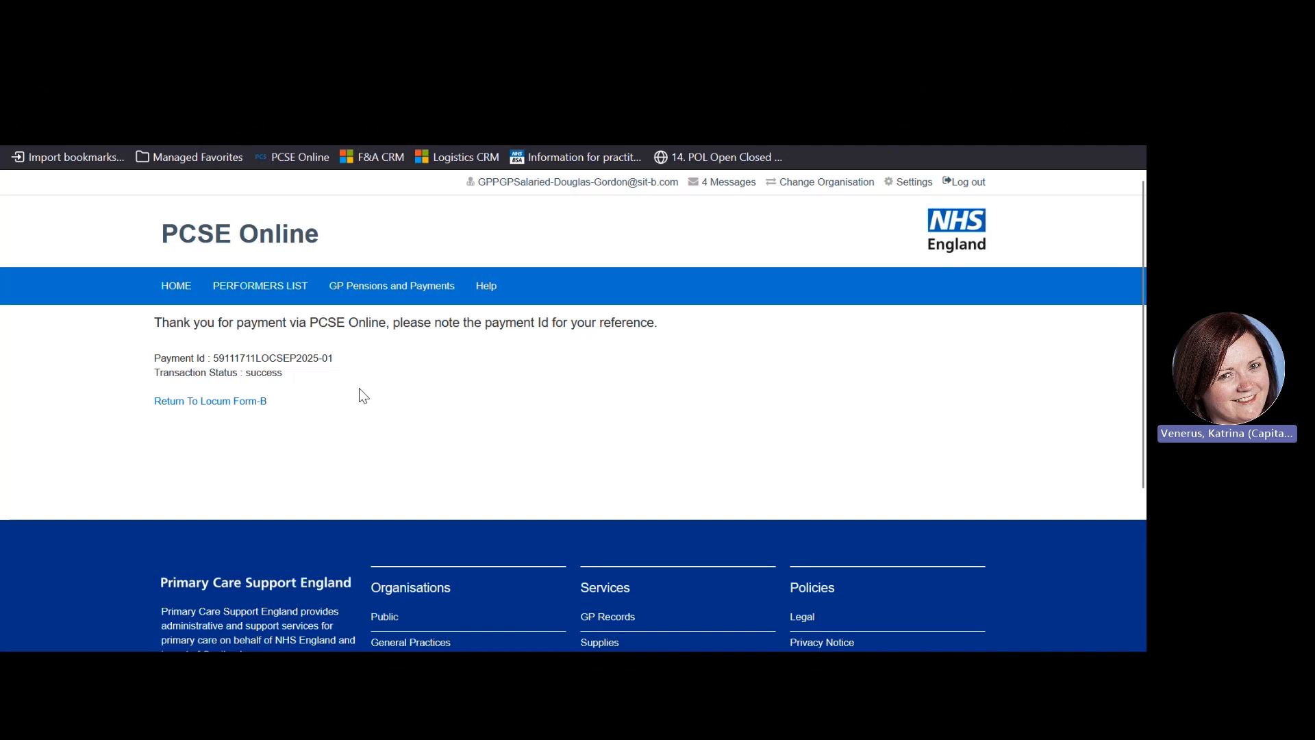
# Check the Locum B form's transaction history shows 290.30 Successful, then go to GP Pensions
pyautogui.click(241, 403)
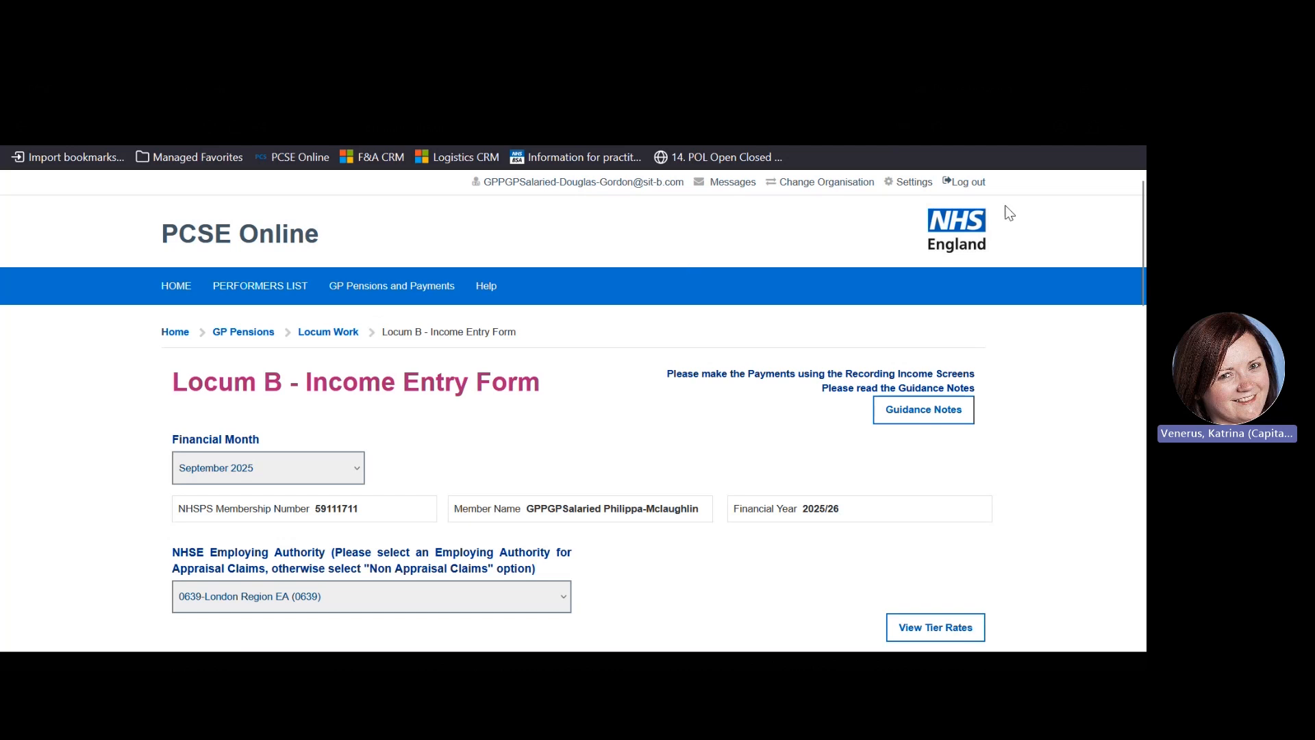
pyautogui.moveTo(1141, 303); pyautogui.dragTo(1144, 593)
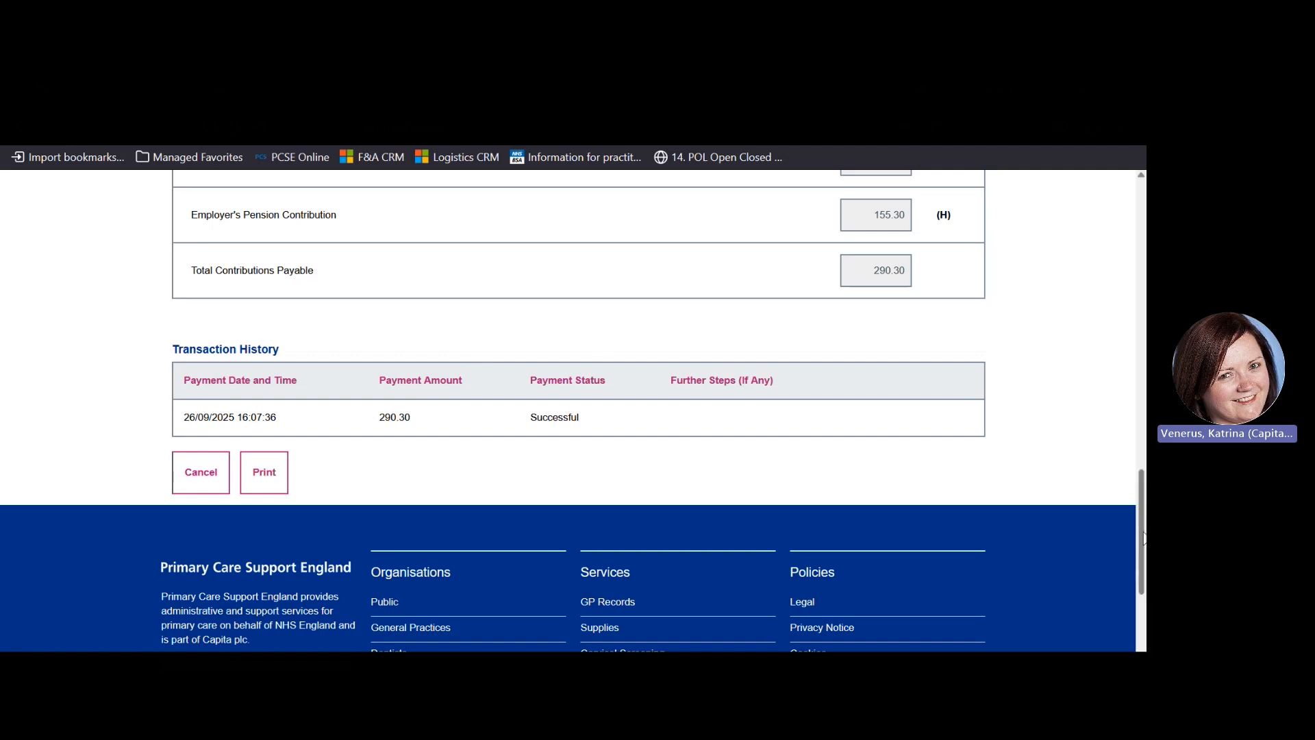
pyautogui.moveTo(1142, 538); pyautogui.dragTo(1143, 259)
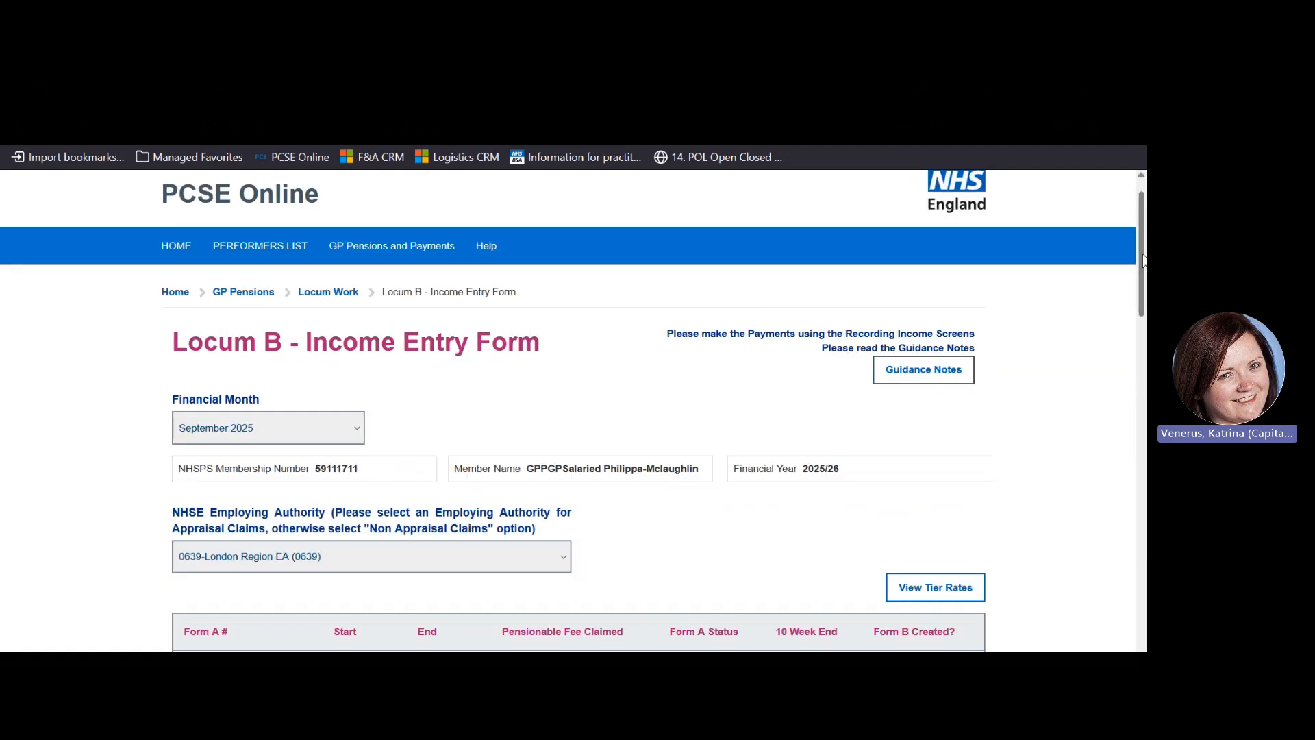
pyautogui.click(243, 292)
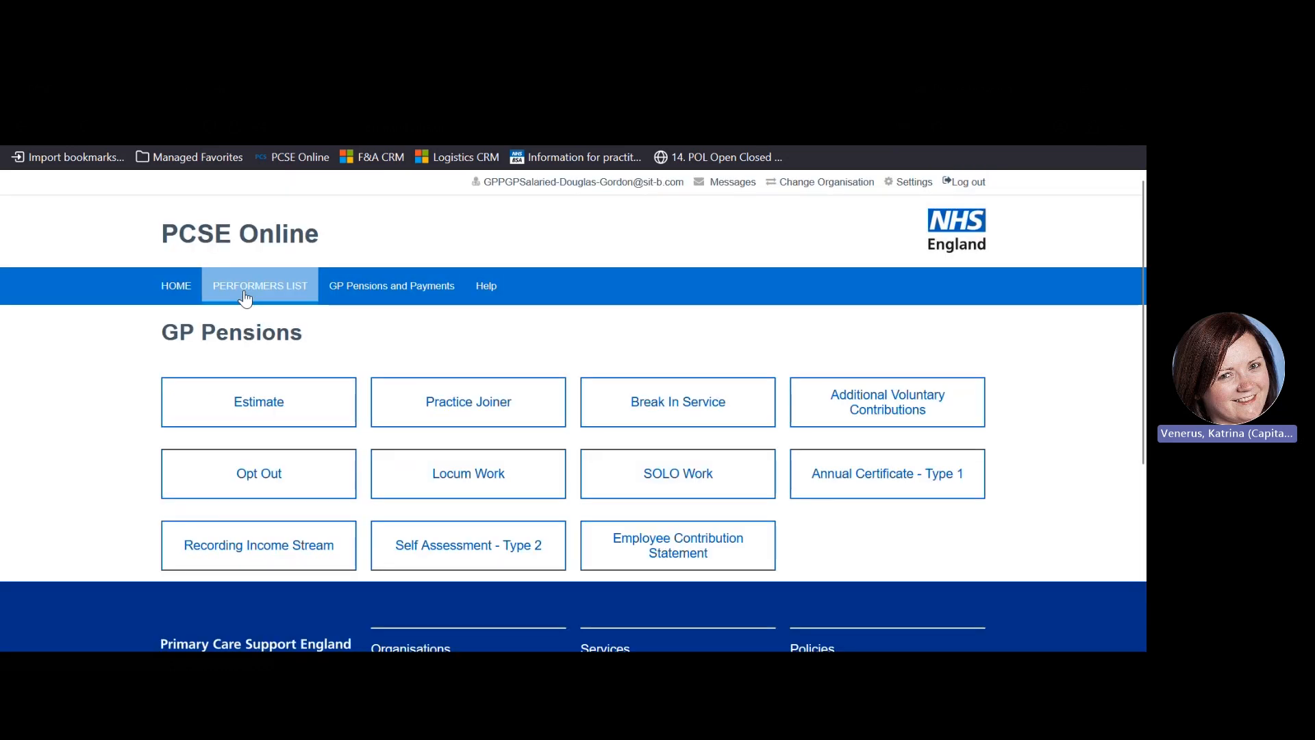
# Search contribution statements for 2025/26 Locum Earnings and review the Sep-25 290.30 row
pyautogui.click(707, 560)
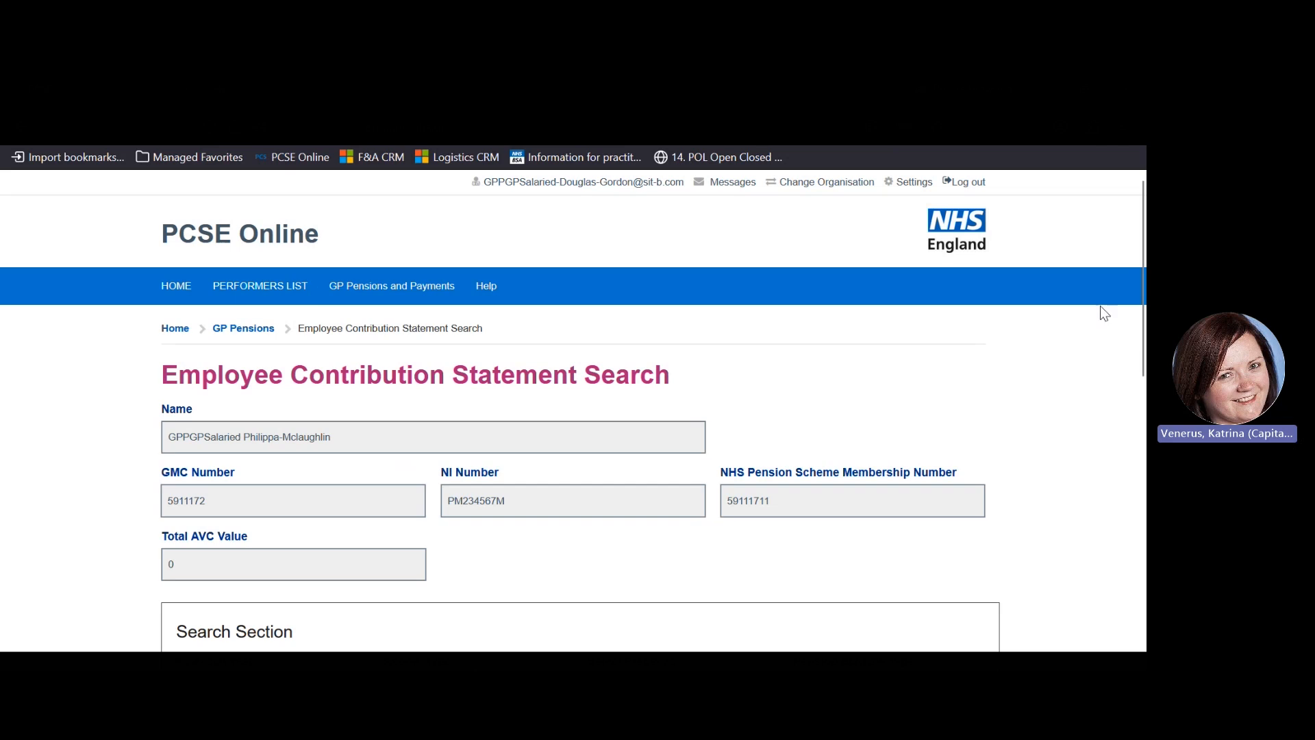
pyautogui.scroll(-4, 1142, 316)
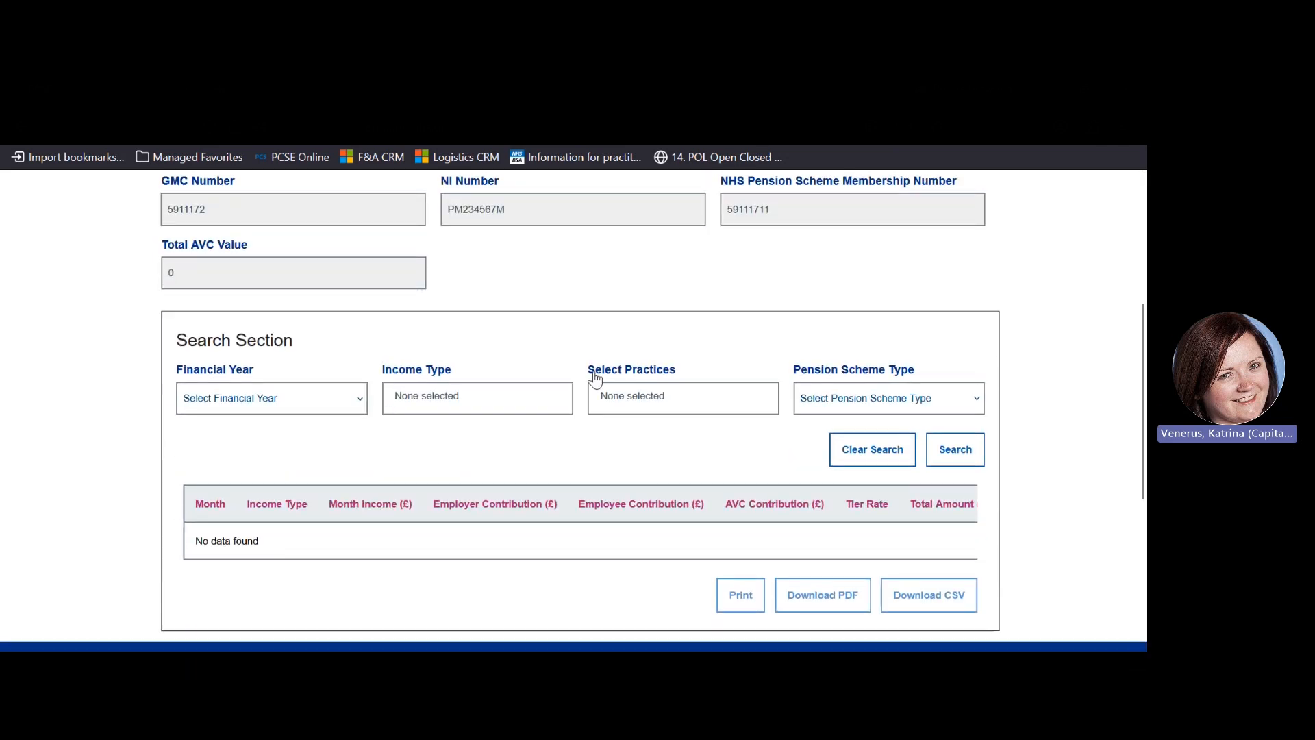
pyautogui.click(322, 398)
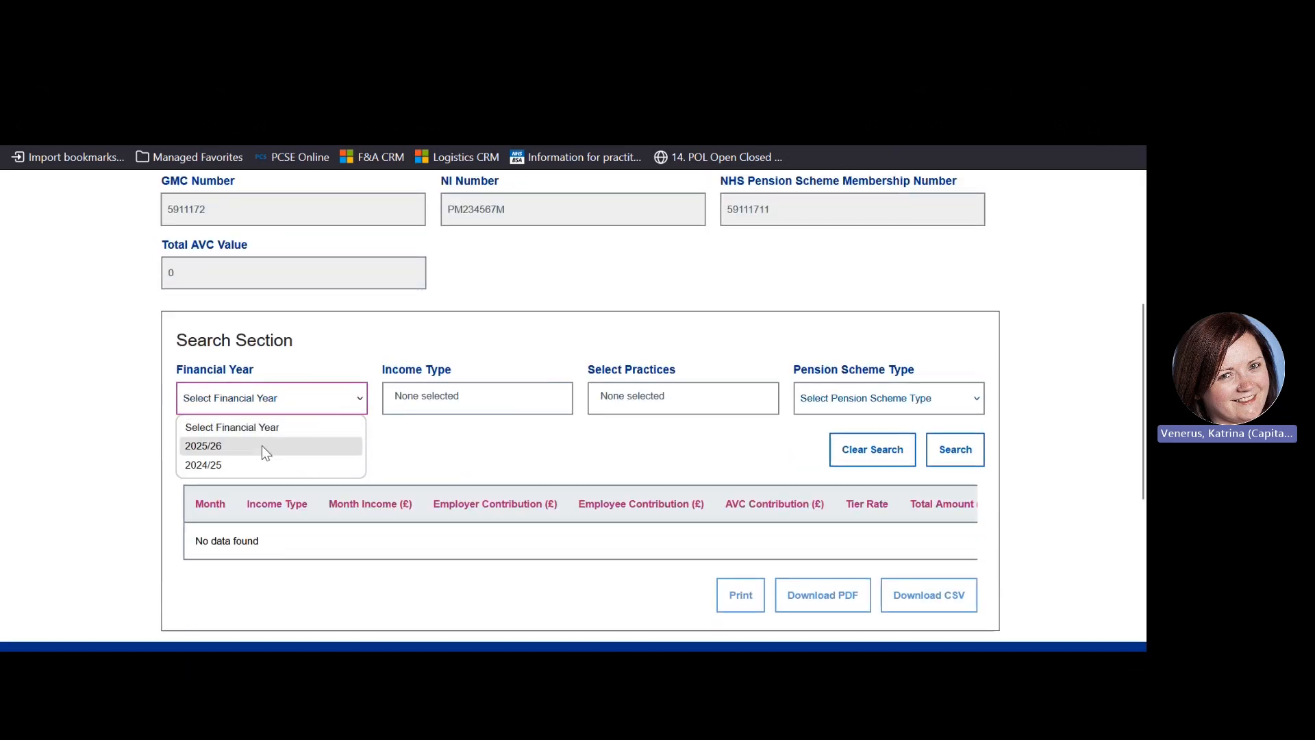
pyautogui.press('Escape')
pyautogui.press('Down')
pyautogui.click(446, 397)
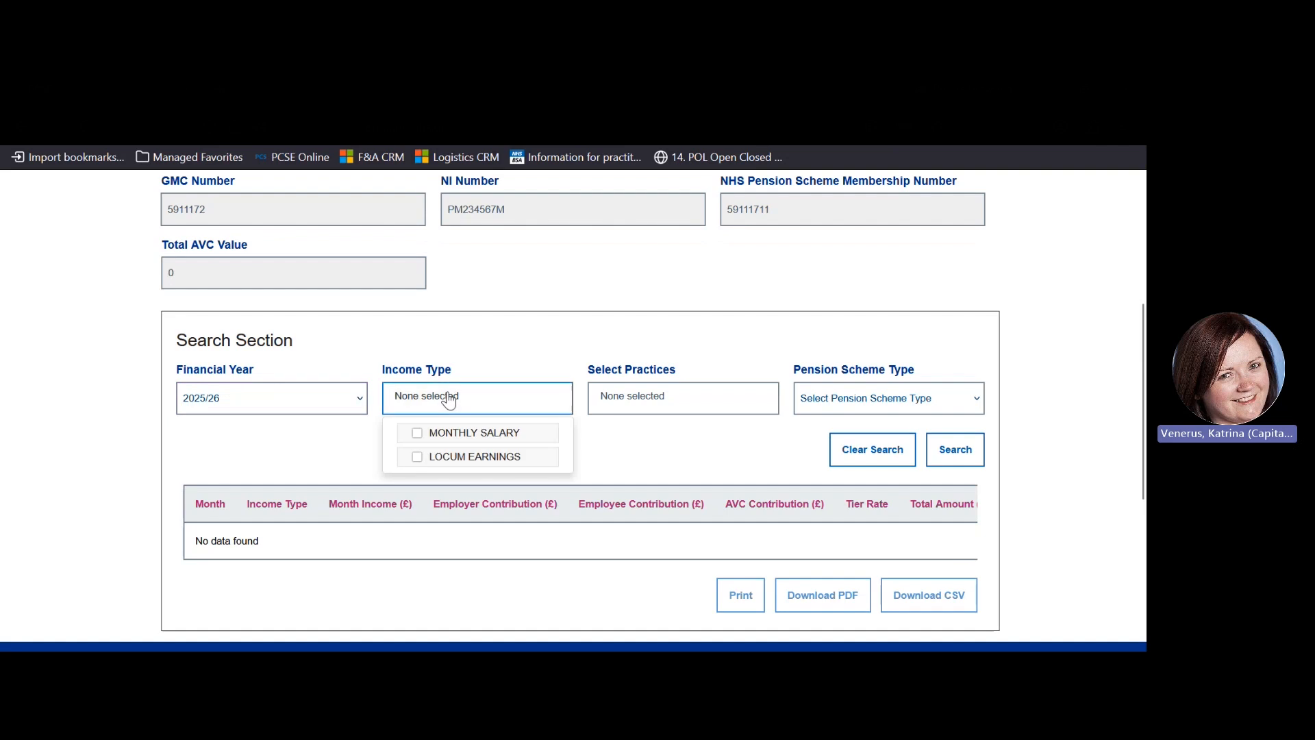
pyautogui.click(447, 459)
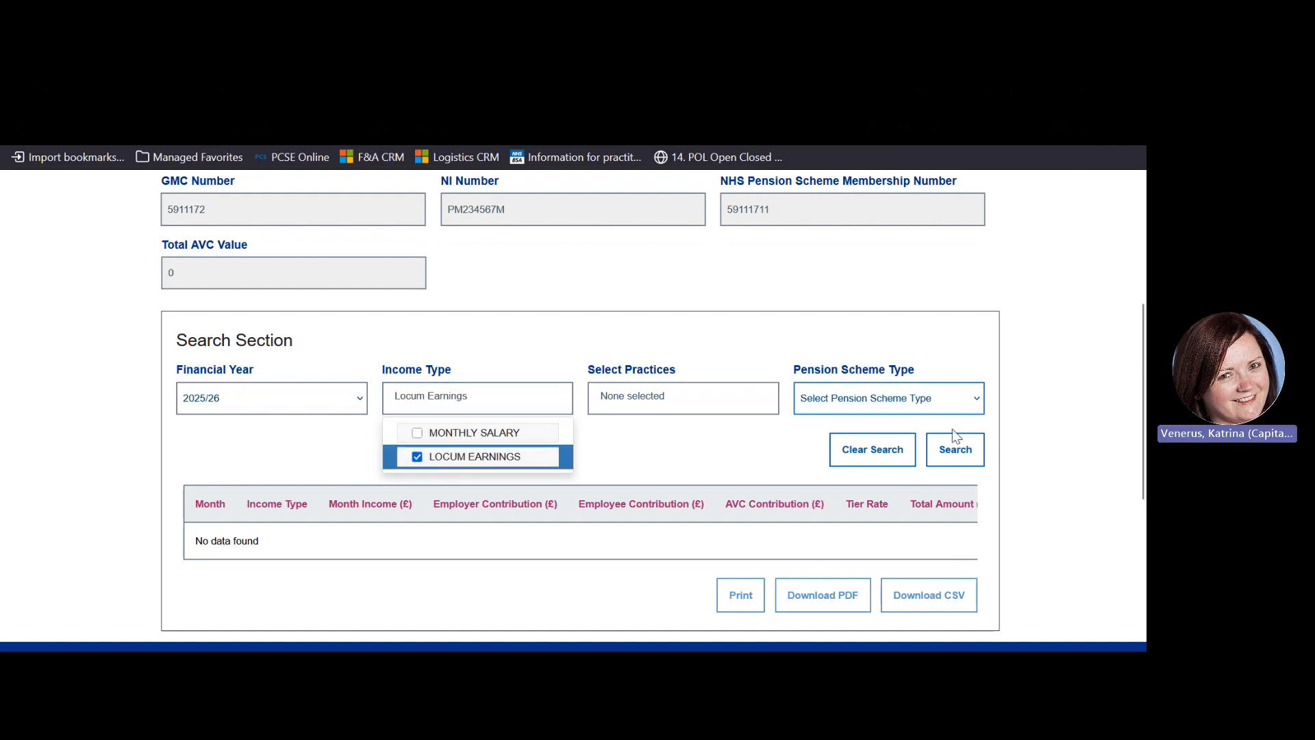
pyautogui.click(946, 455)
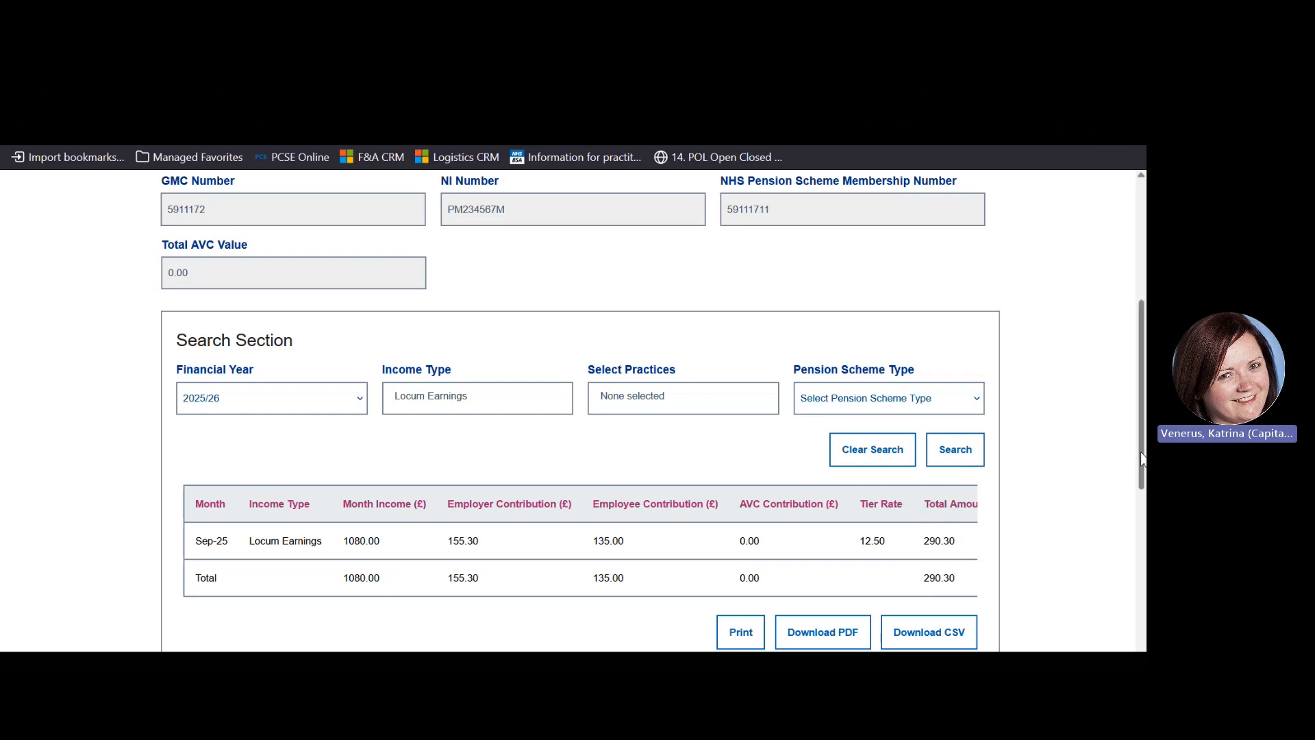
pyautogui.moveTo(1143, 459); pyautogui.dragTo(1143, 483)
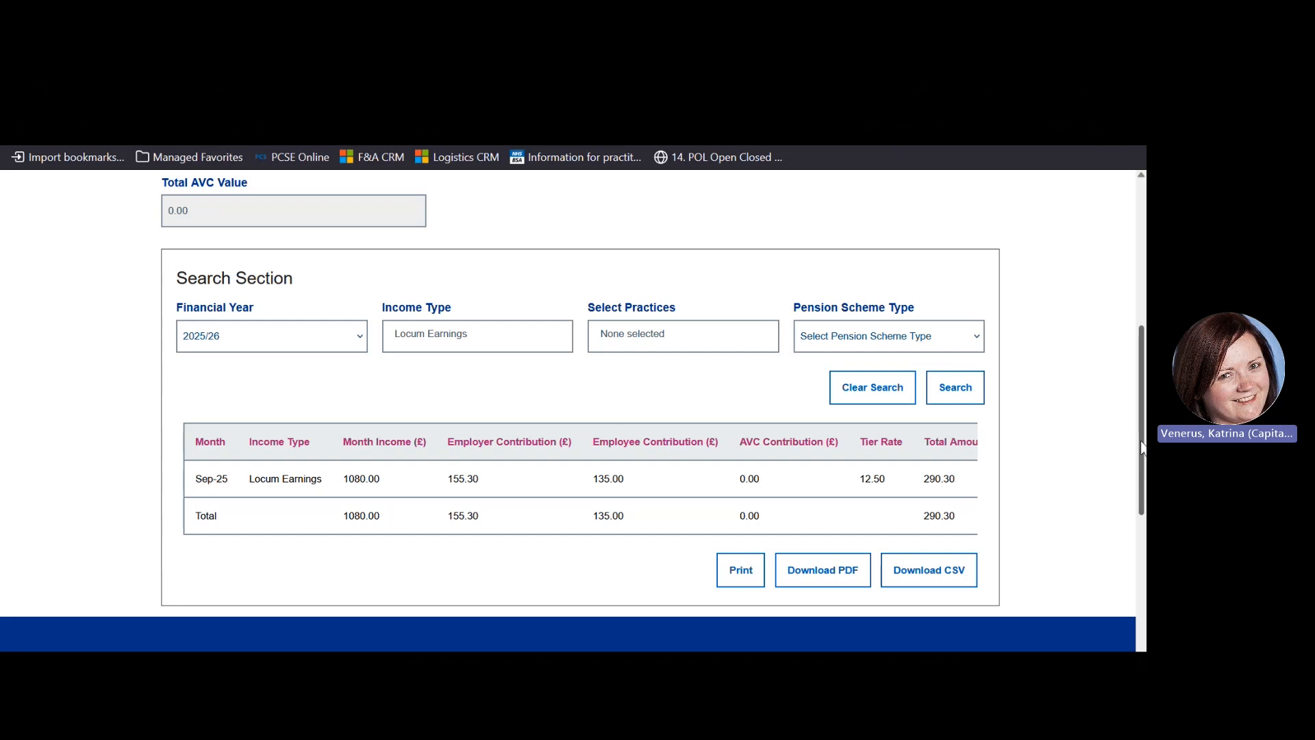
pyautogui.moveTo(1141, 446); pyautogui.dragTo(1123, 306)
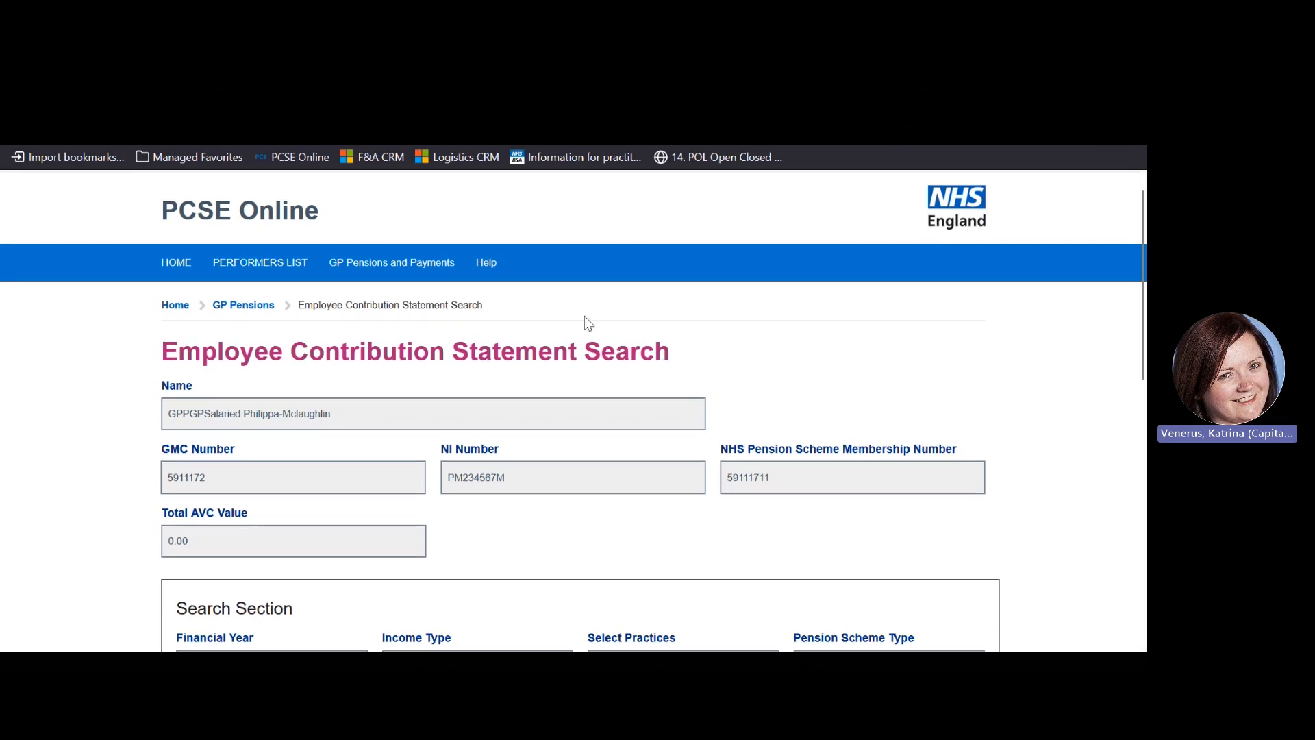
# Start a new Locum Form B income entry for the September 2025 financial month
pyautogui.click(245, 306)
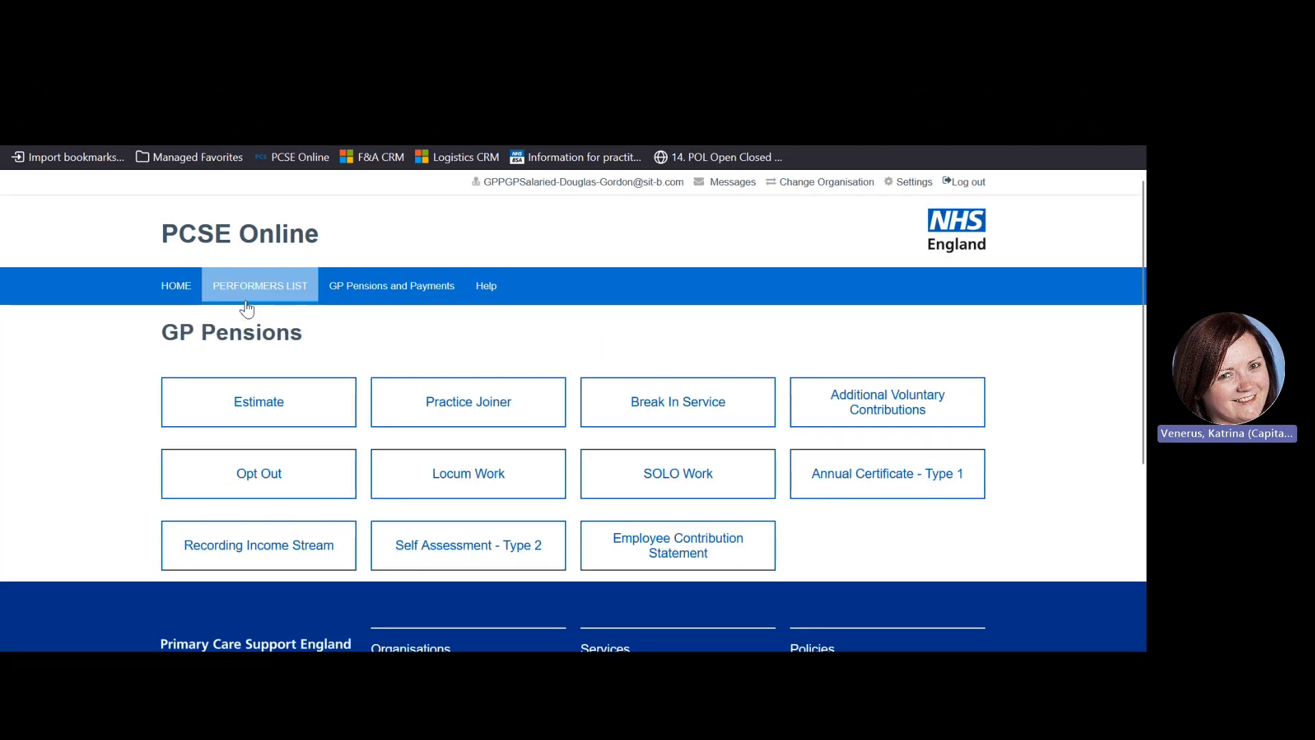
pyautogui.click(455, 478)
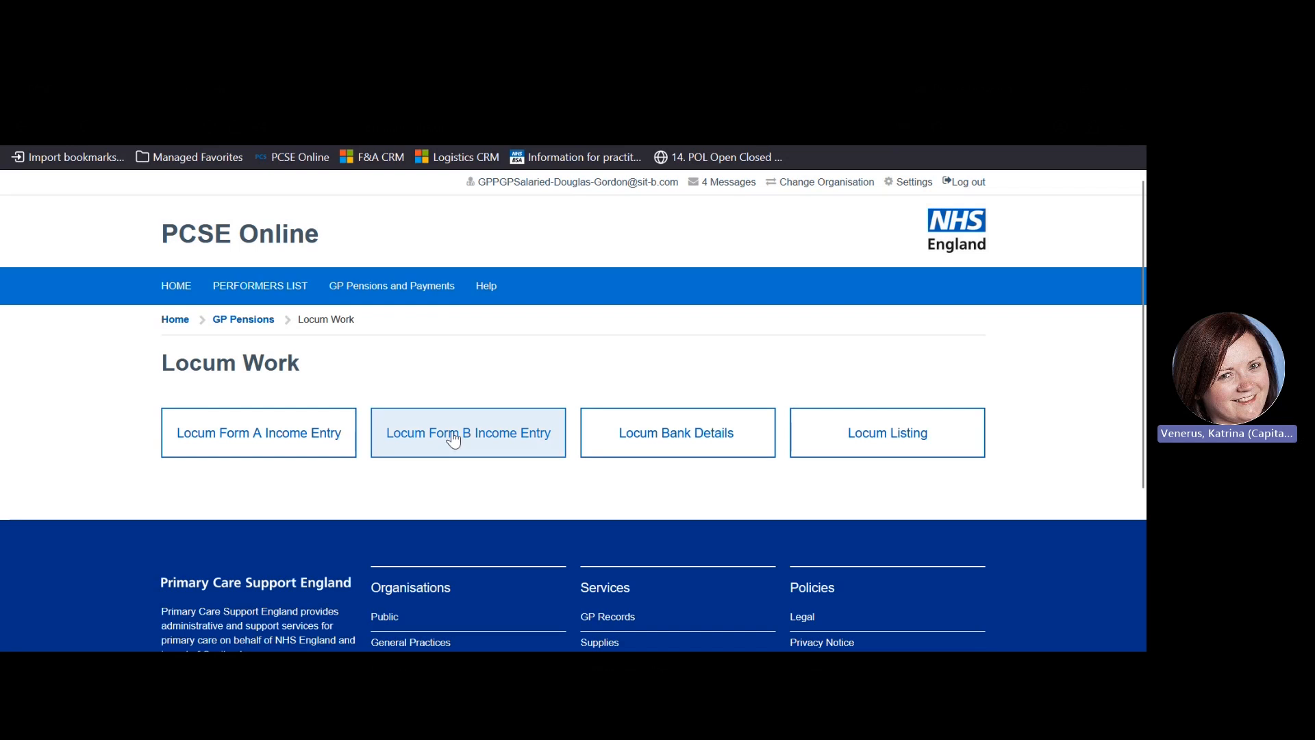
pyautogui.click(454, 439)
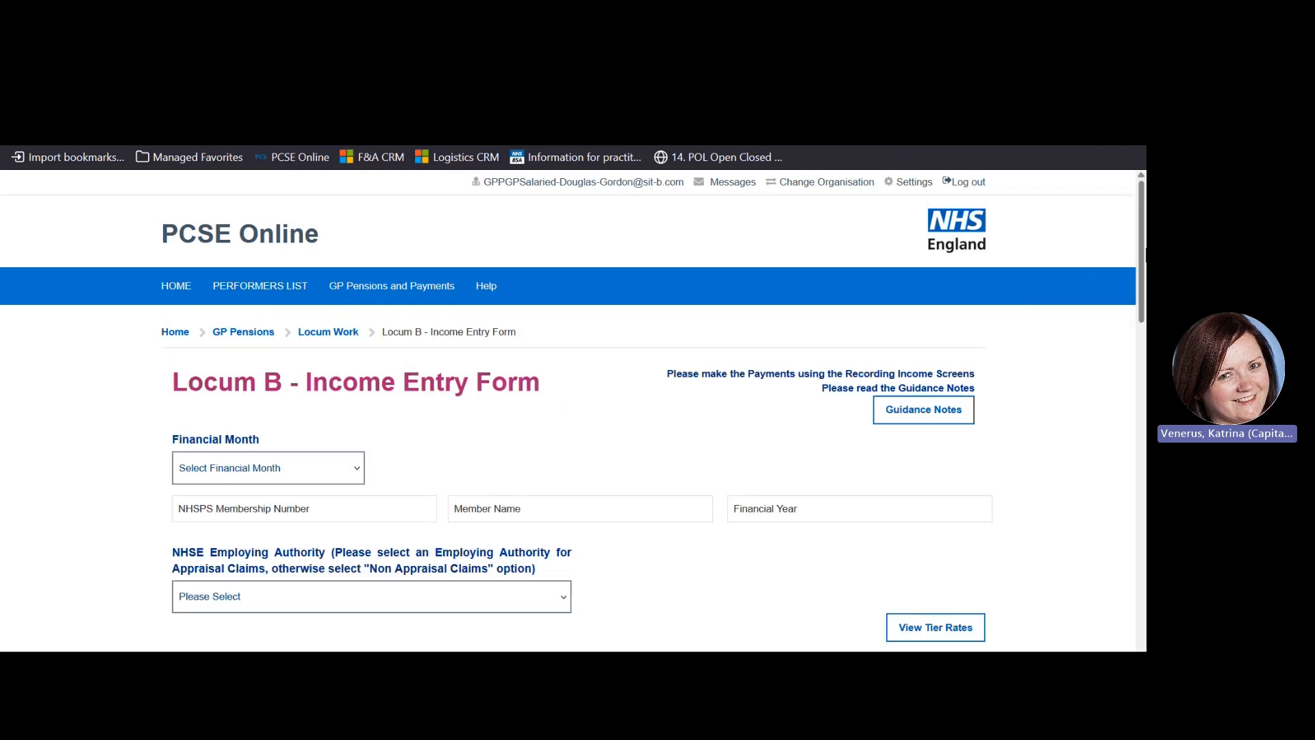
pyautogui.scroll(-2, 317, 341)
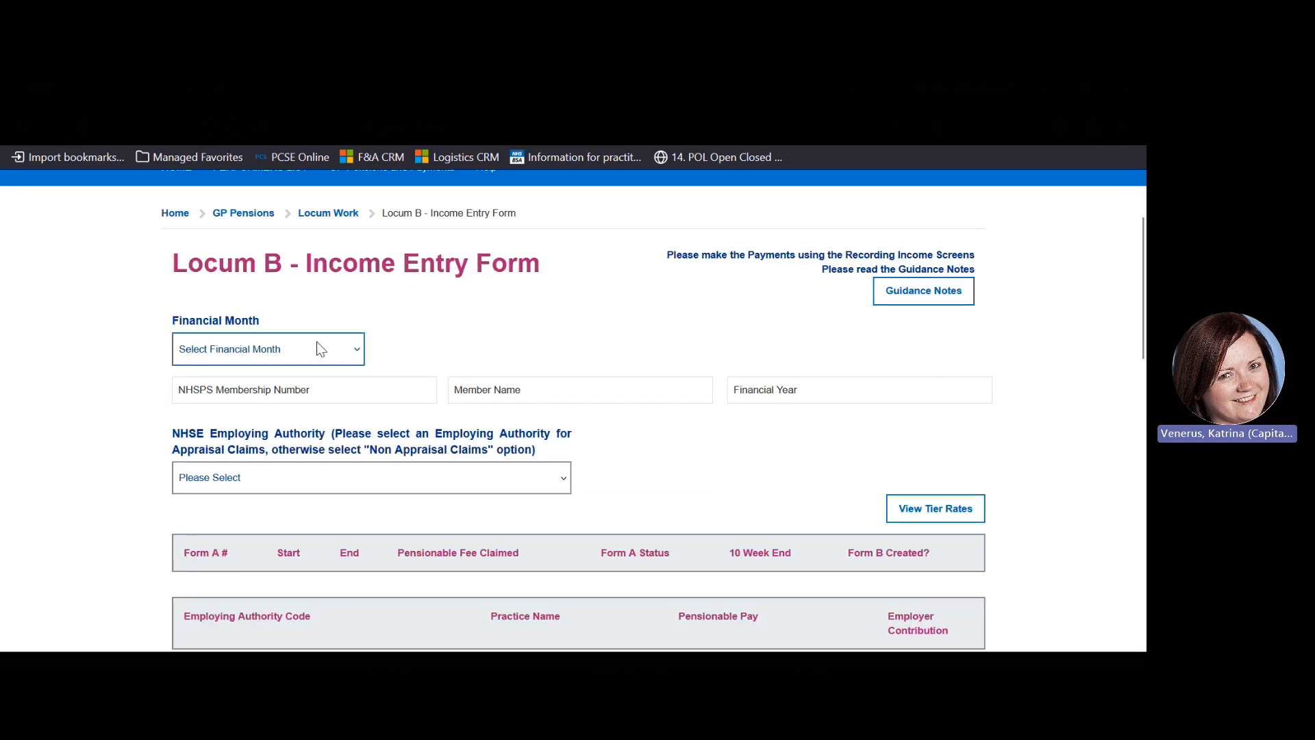
pyautogui.click(316, 342)
pyautogui.click(241, 544)
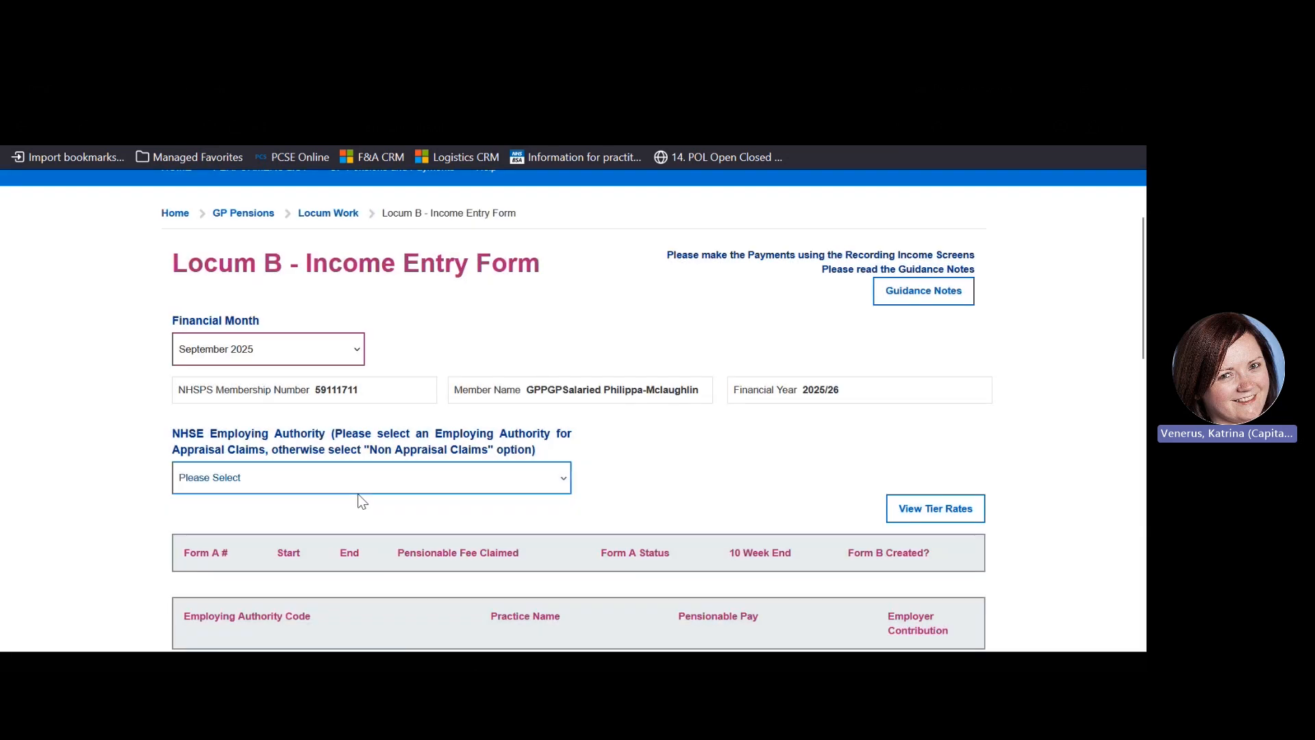
# Choose Non Appraisal Claims, include the approved September Form A, and set the pension tier to 12.5
pyautogui.click(357, 477)
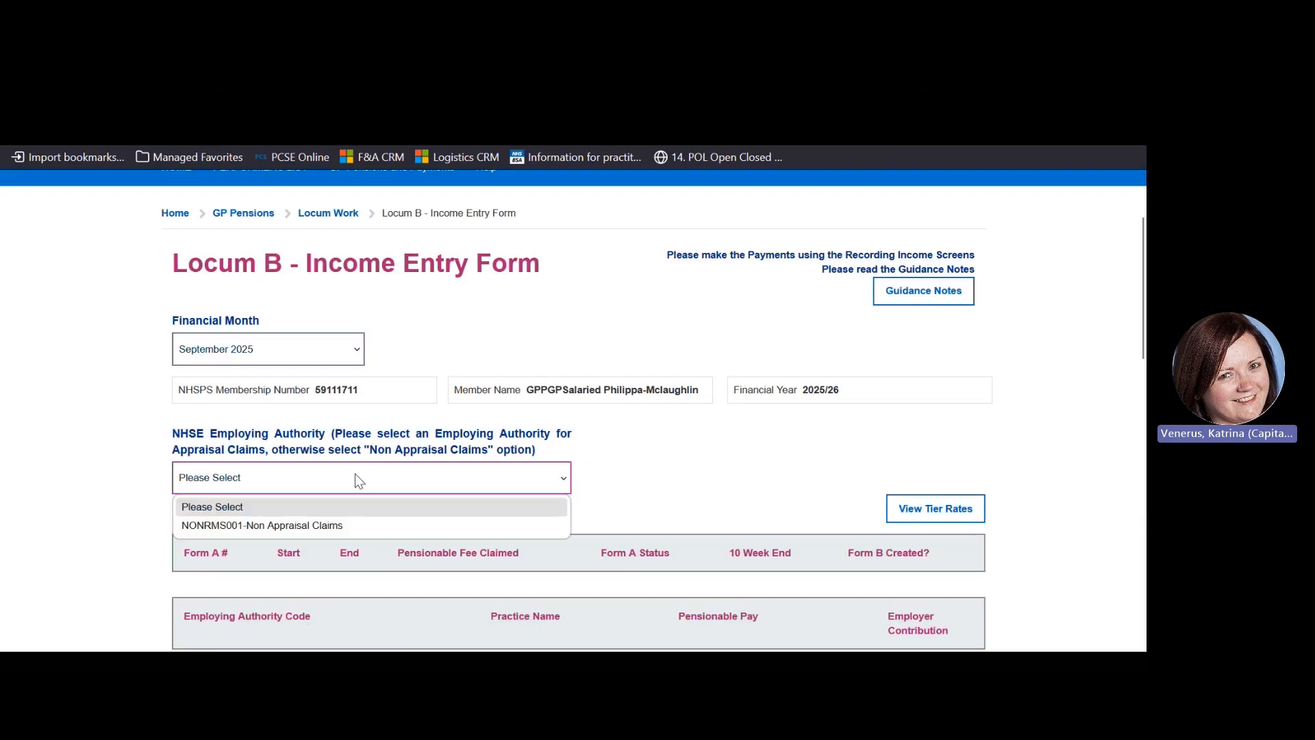
pyautogui.click(303, 527)
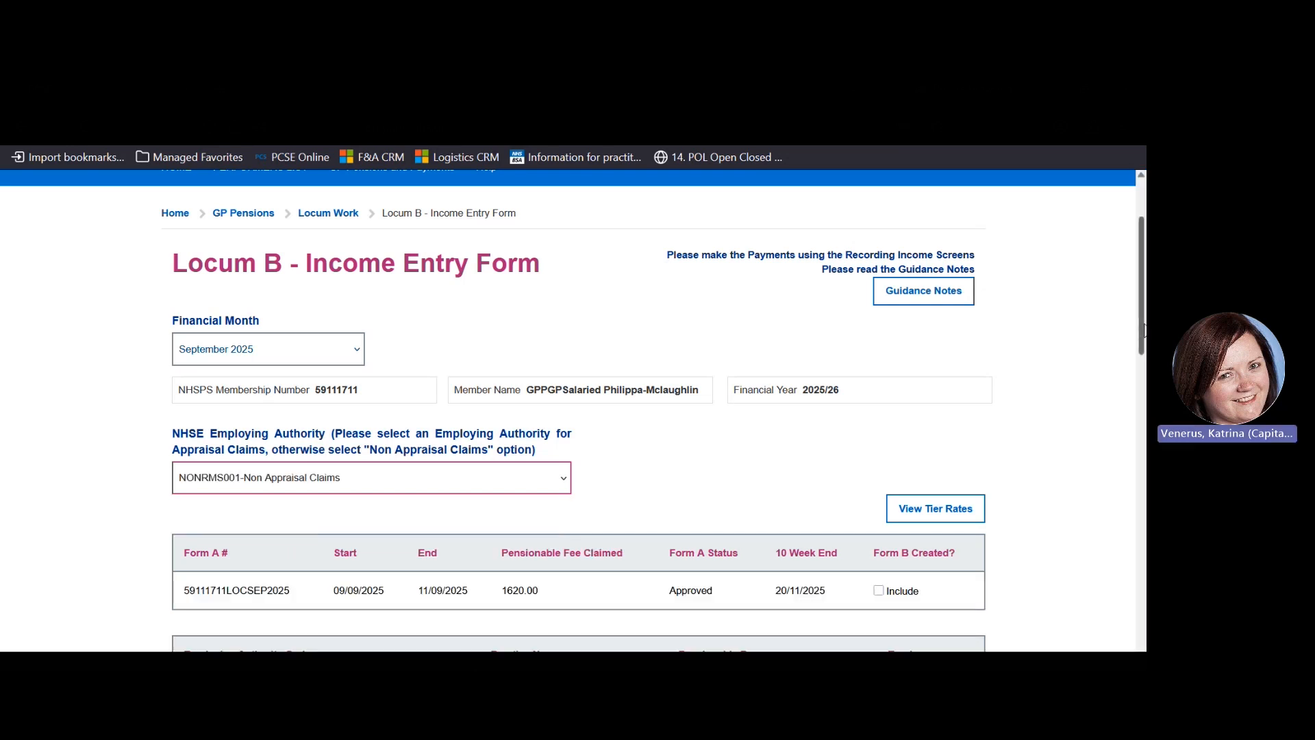
pyautogui.moveTo(1143, 331); pyautogui.dragTo(1144, 389)
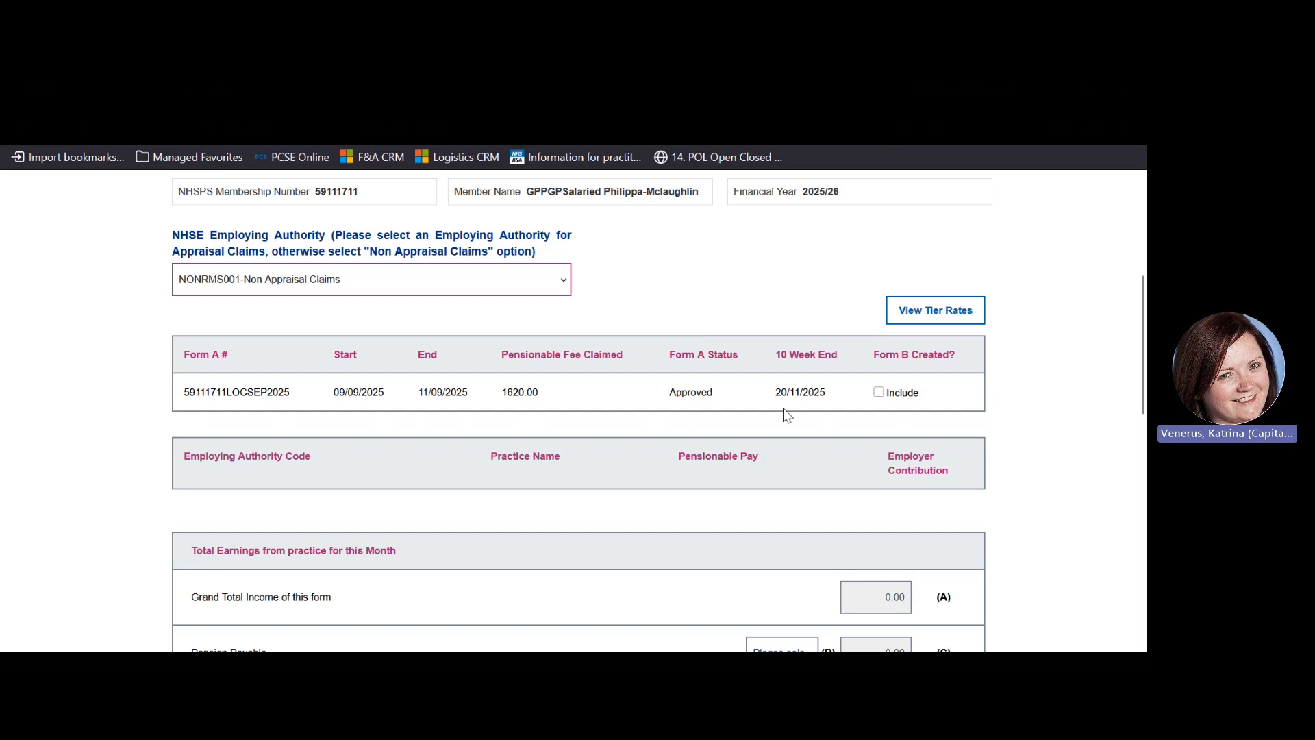
pyautogui.click(878, 393)
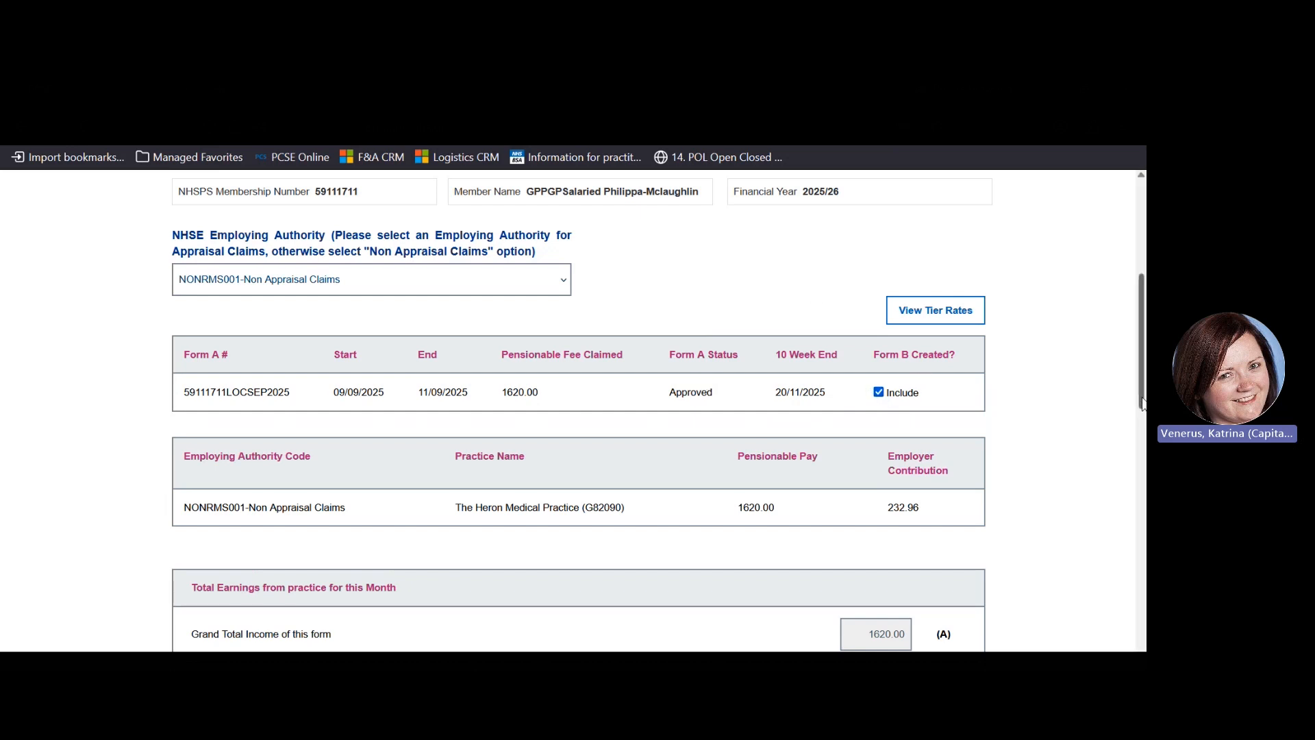
pyautogui.moveTo(1143, 404); pyautogui.dragTo(1143, 486)
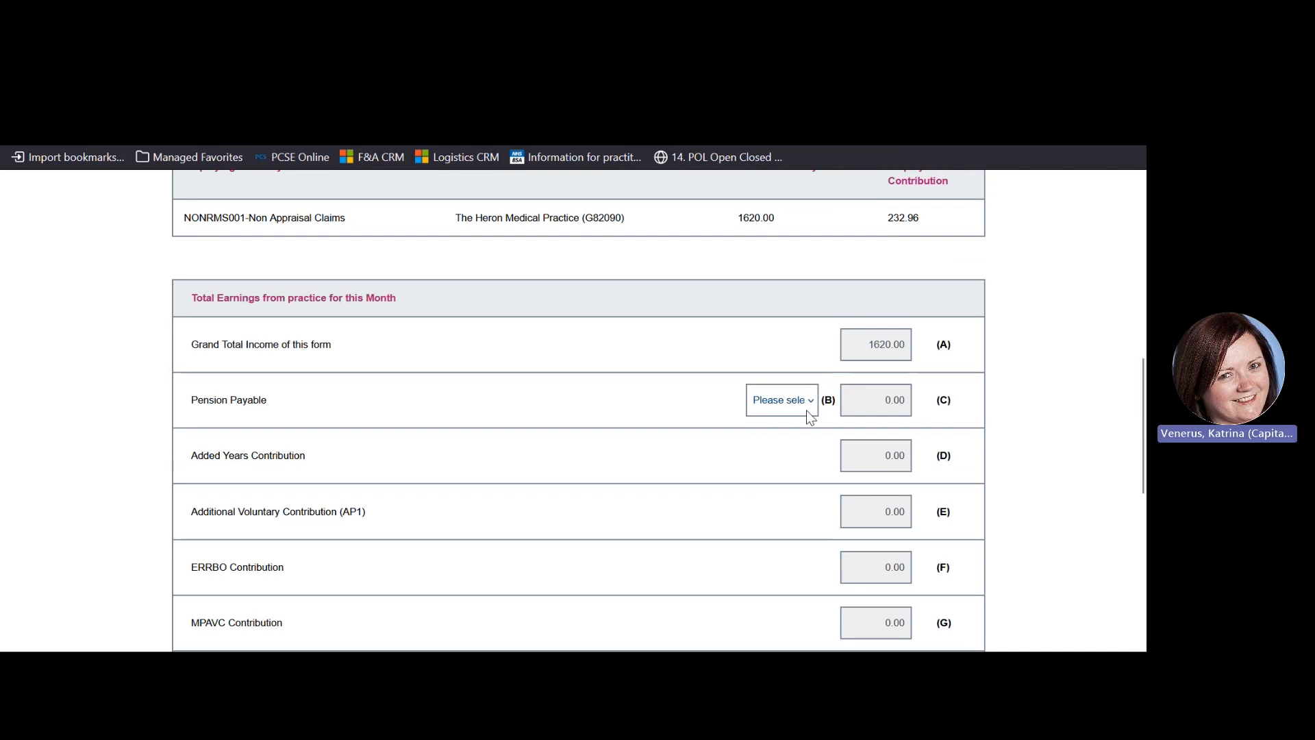
pyautogui.click(777, 403)
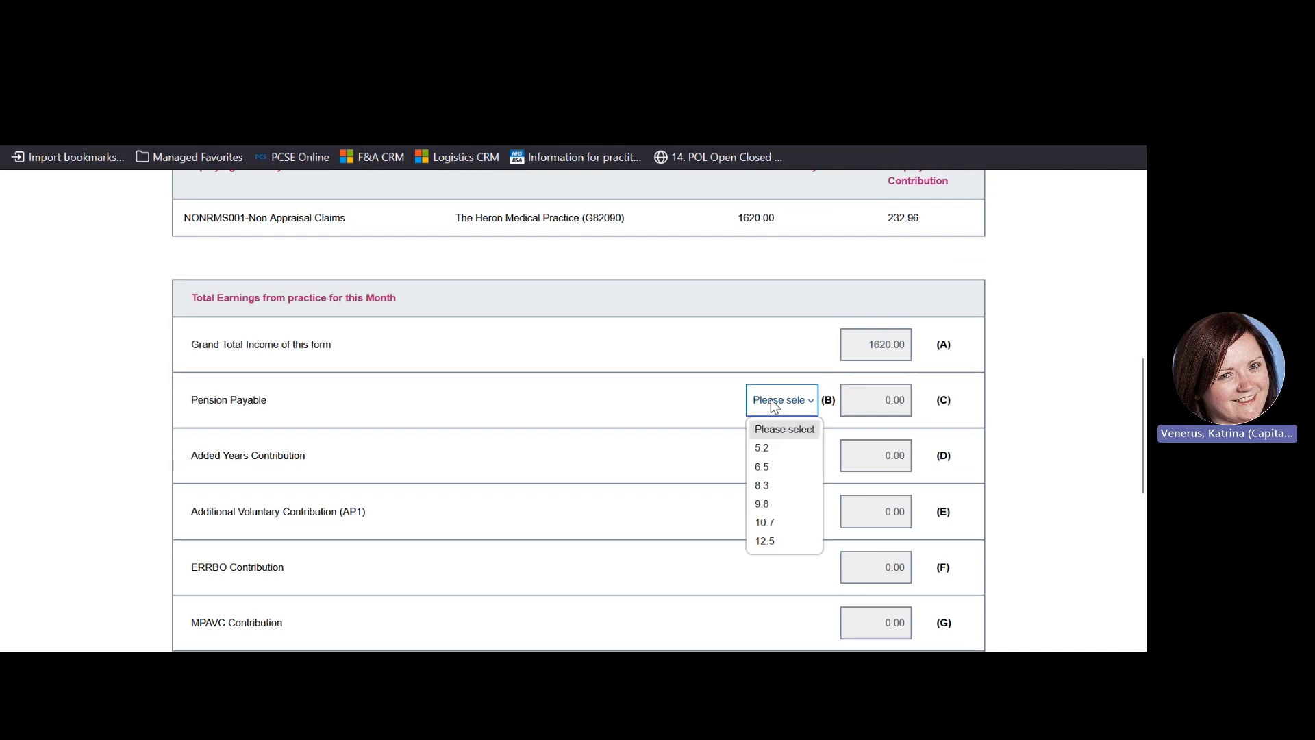
pyautogui.click(768, 542)
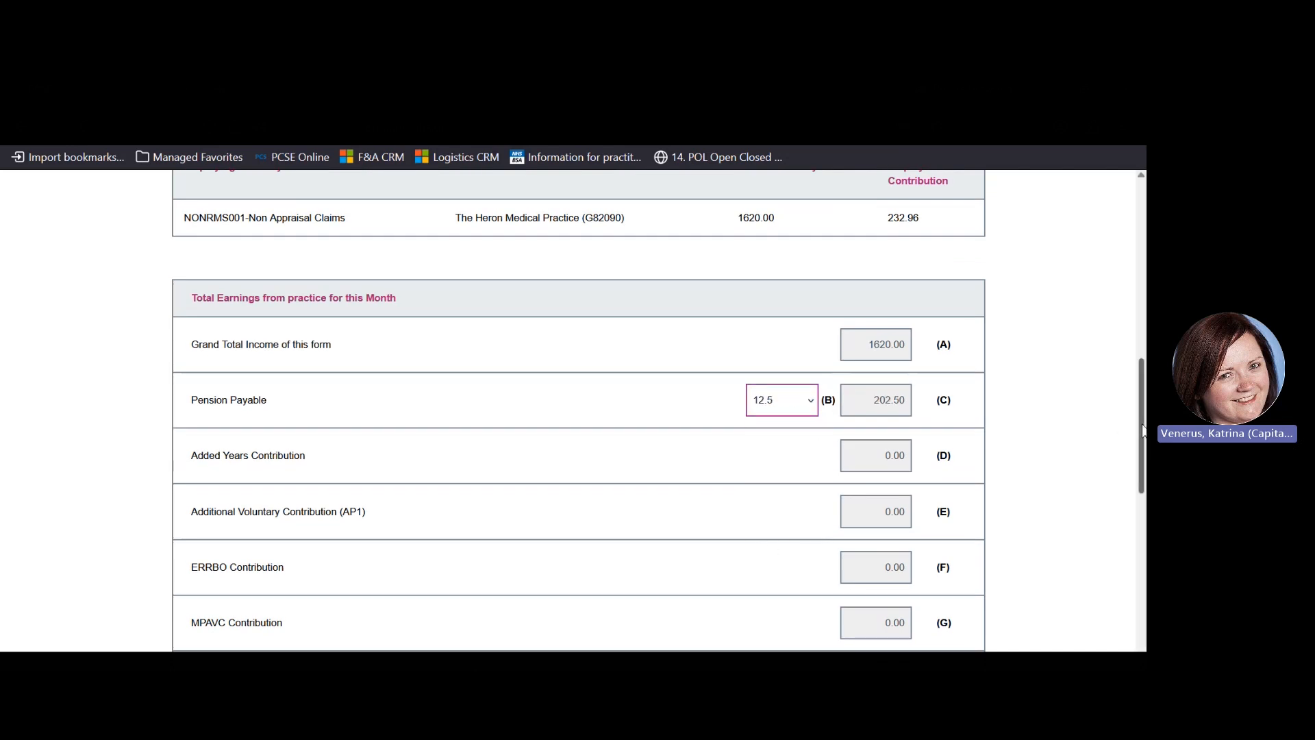
pyautogui.moveTo(1142, 430); pyautogui.dragTo(1144, 491)
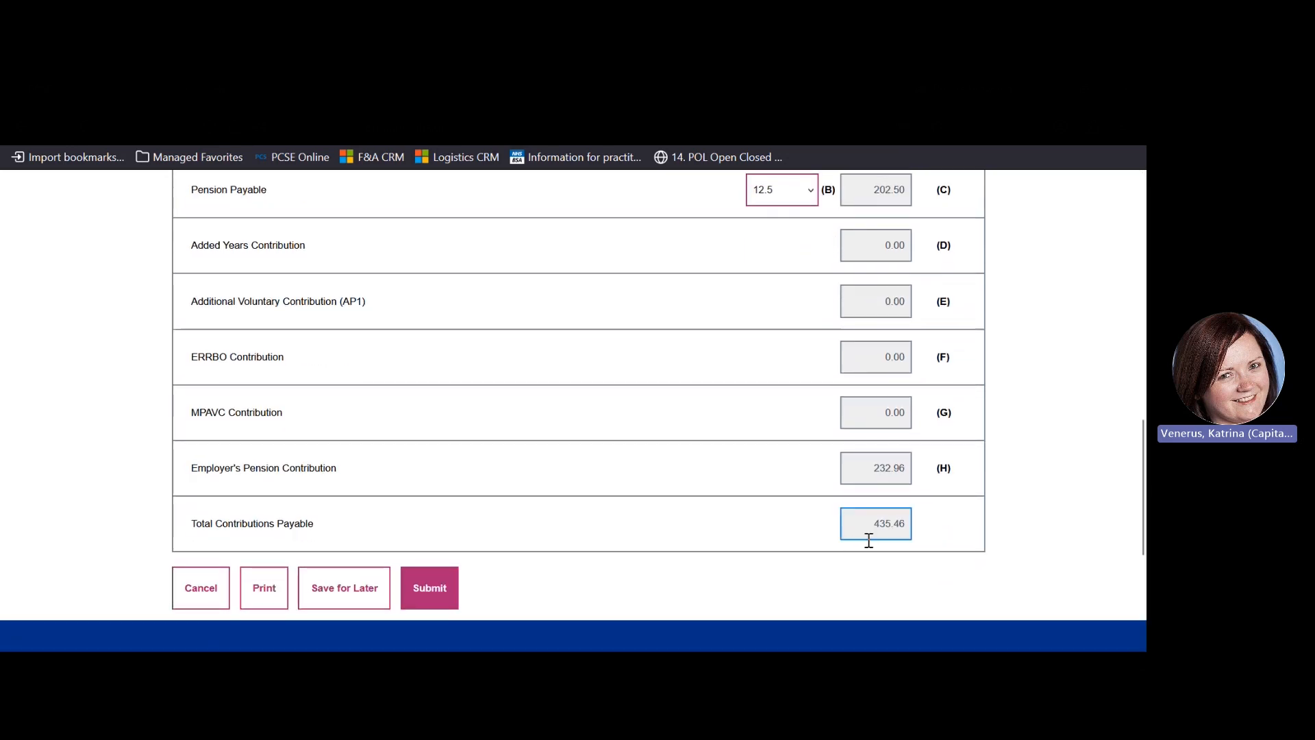
# Submit and confirm the 435.46 Locum B form, then dismiss the success message
pyautogui.click(423, 594)
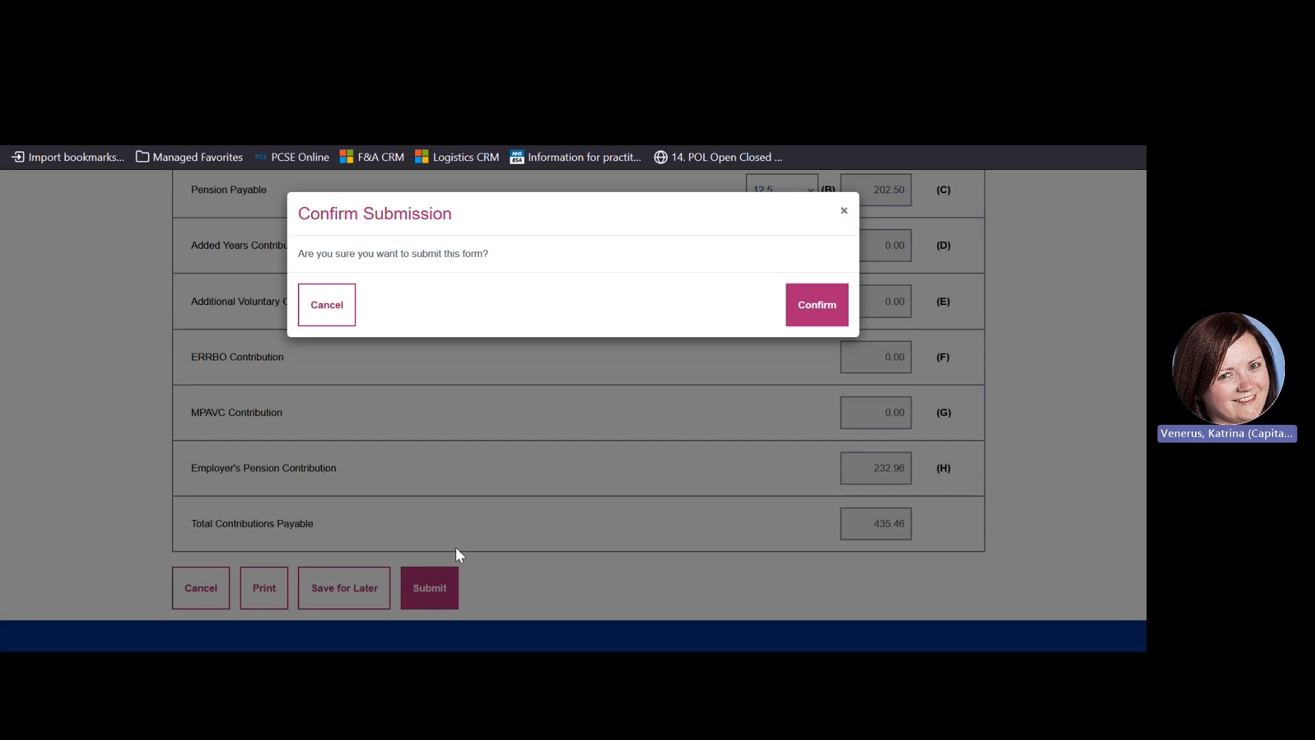
pyautogui.click(807, 312)
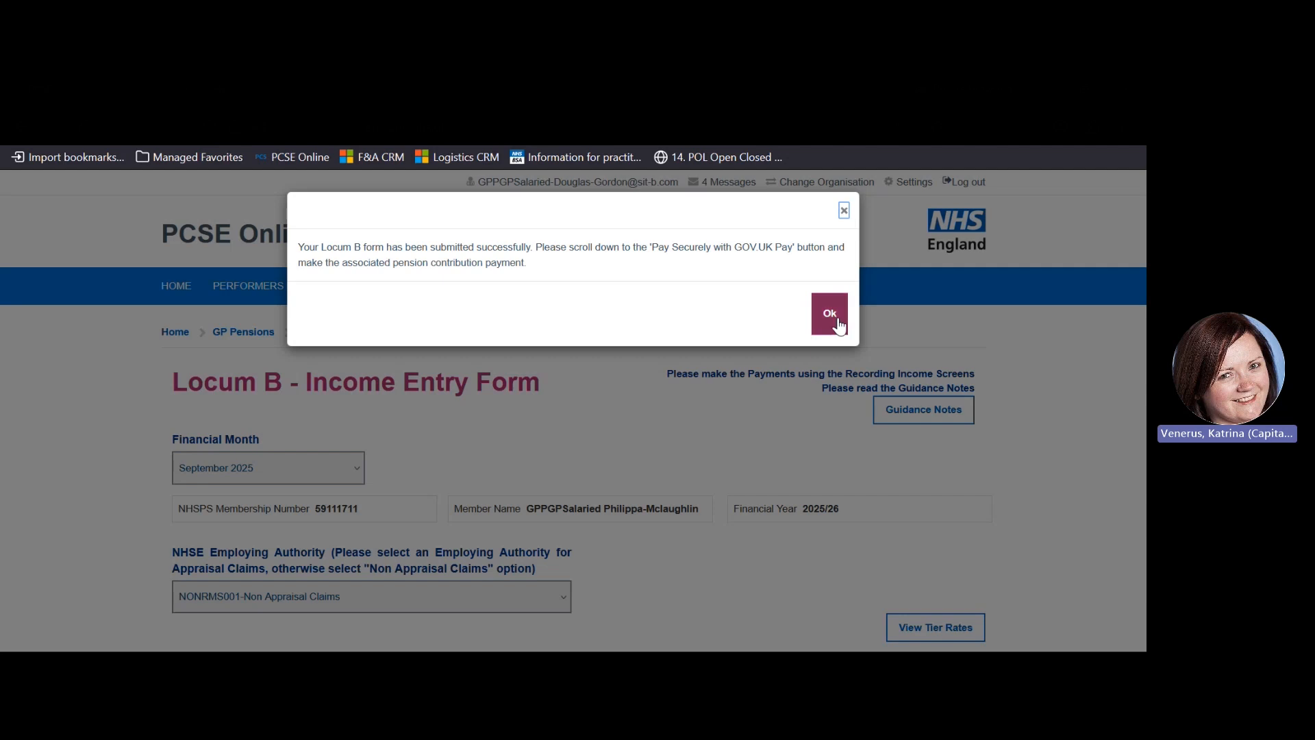
pyautogui.click(830, 315)
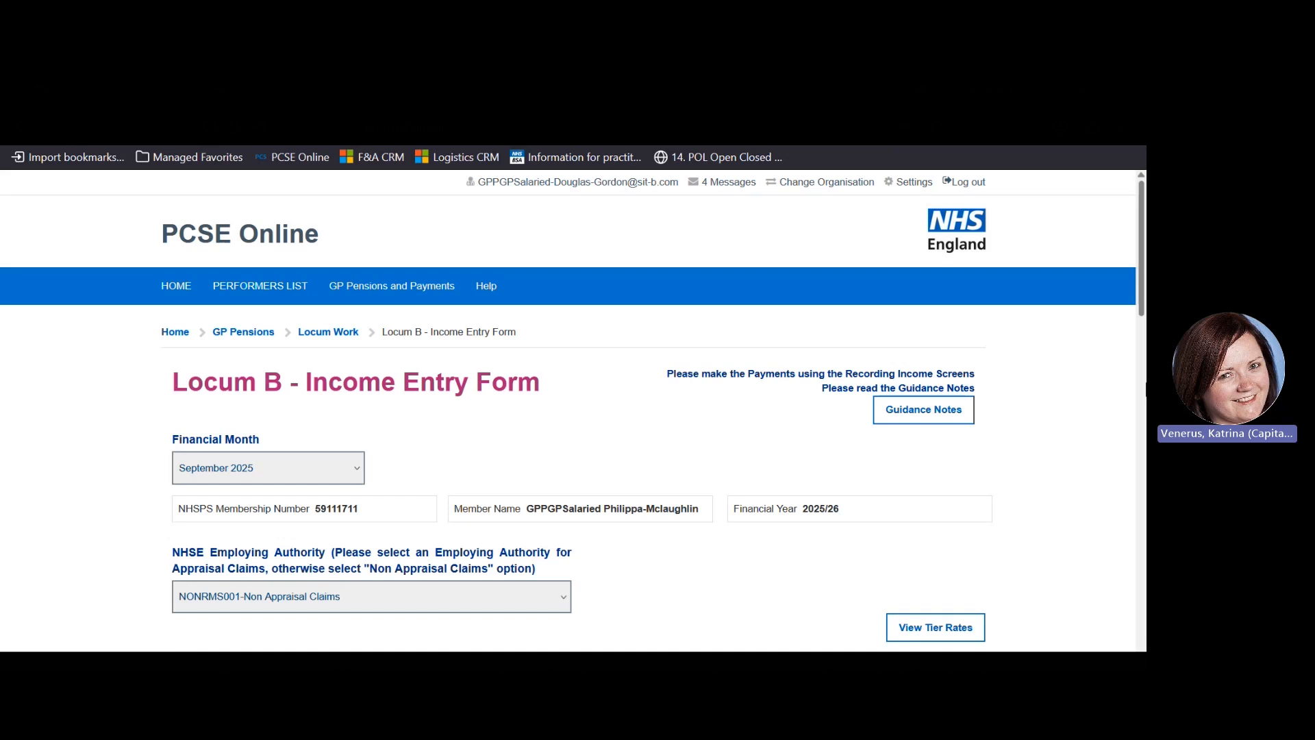
# Scroll down the submitted form to the Pay securely with GOV.UK Pay button
pyautogui.moveTo(1141, 305); pyautogui.dragTo(1142, 545)
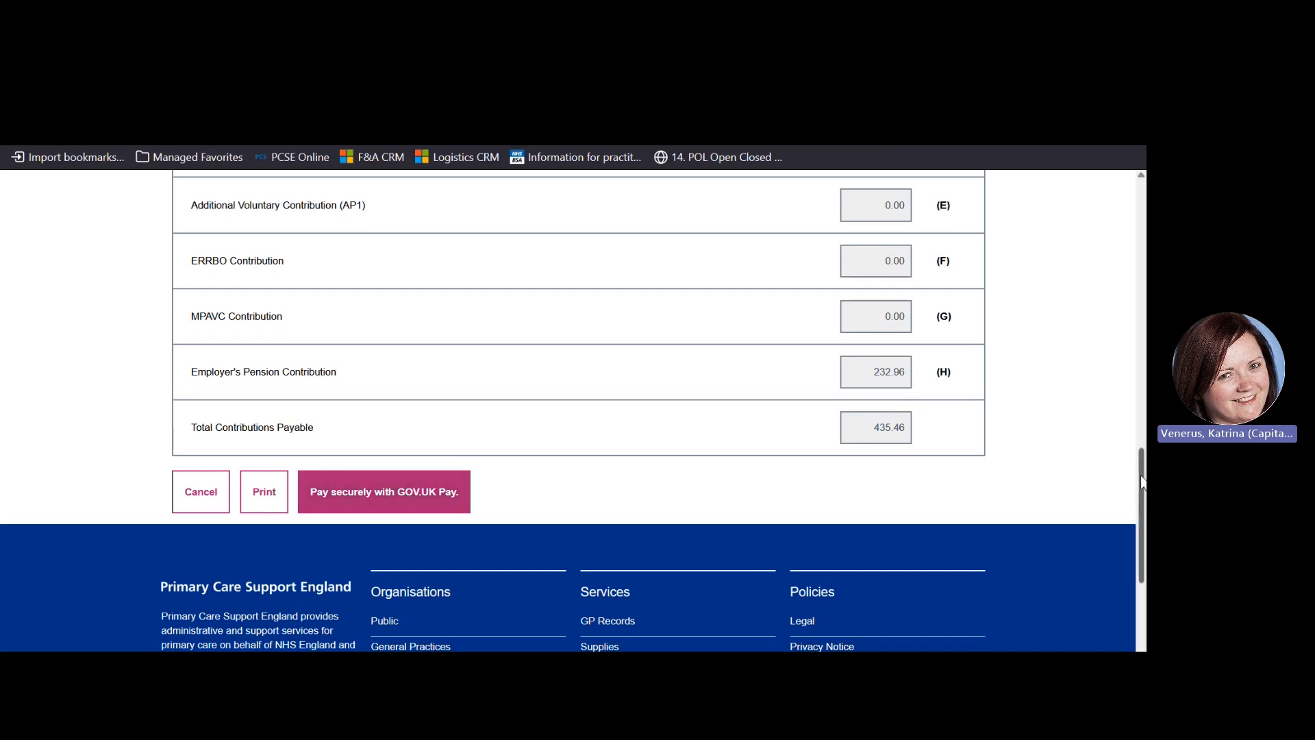
pyautogui.moveTo(1141, 482); pyautogui.dragTo(1141, 474)
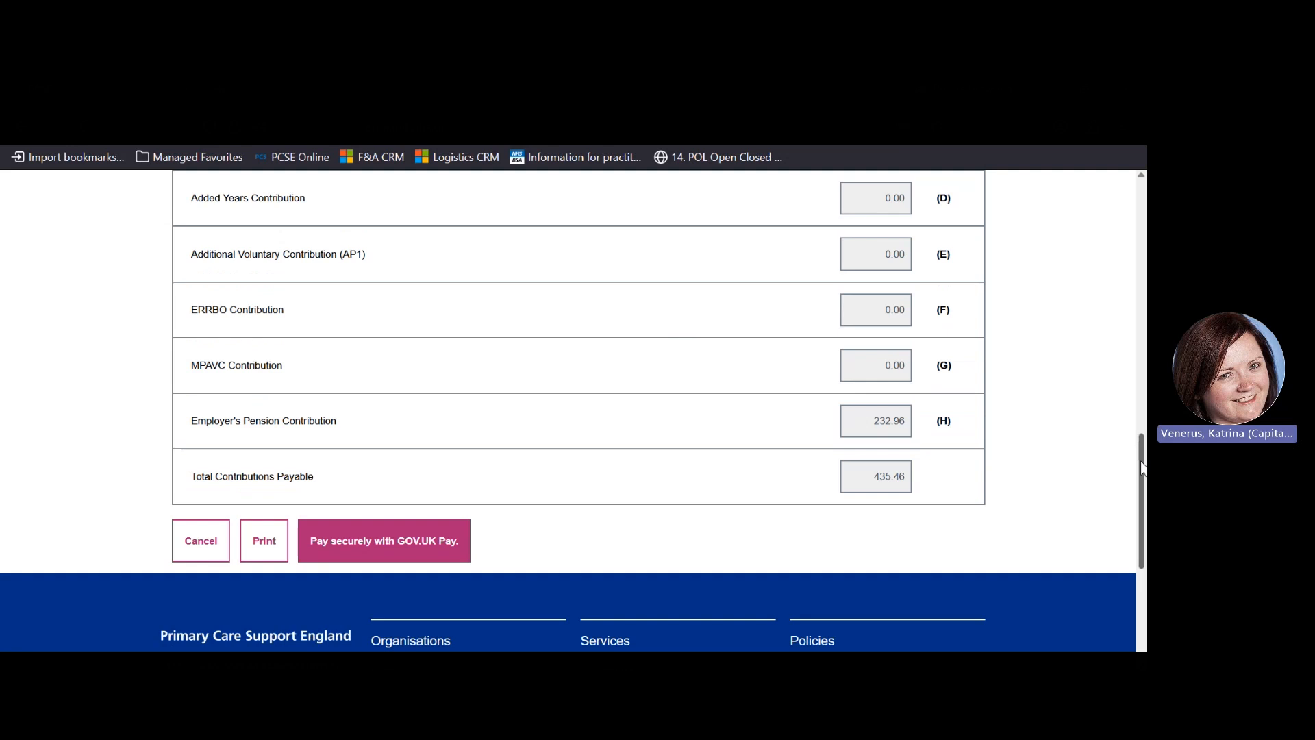
pyautogui.moveTo(1142, 468); pyautogui.dragTo(1144, 436)
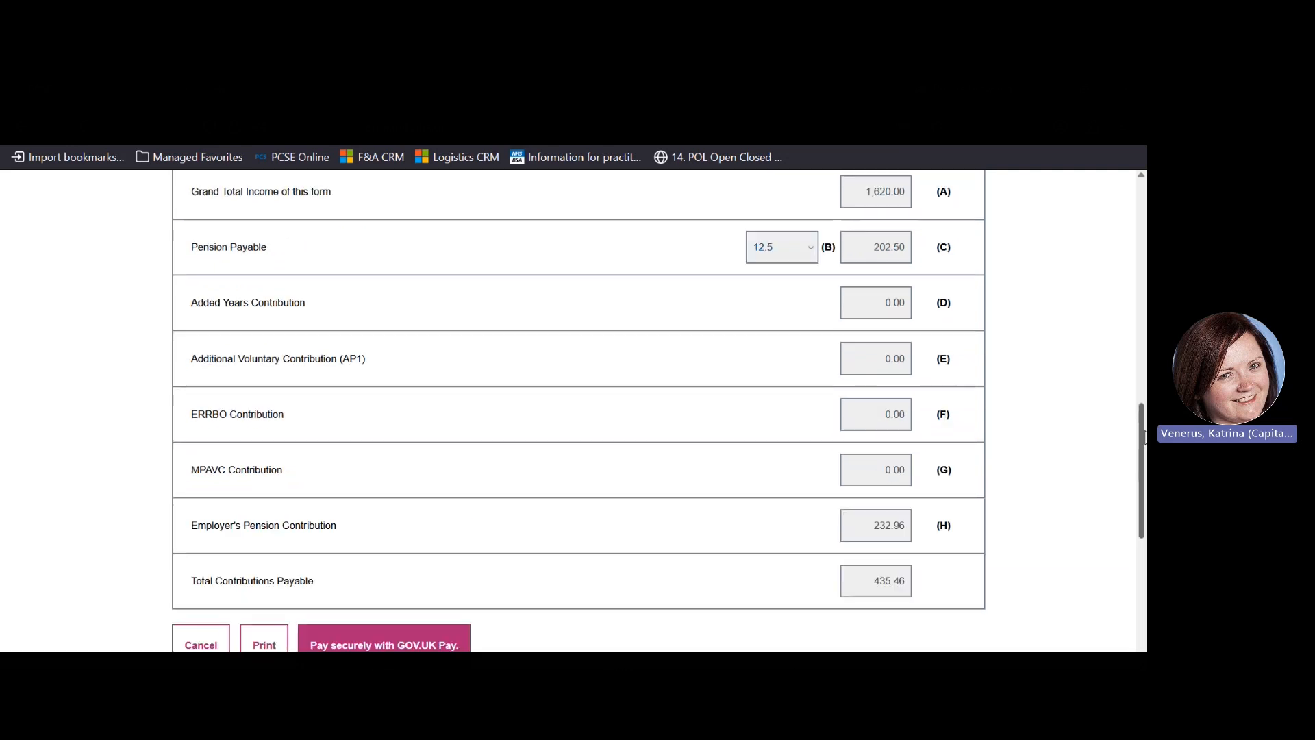
pyautogui.moveTo(1146, 437); pyautogui.dragTo(1146, 438)
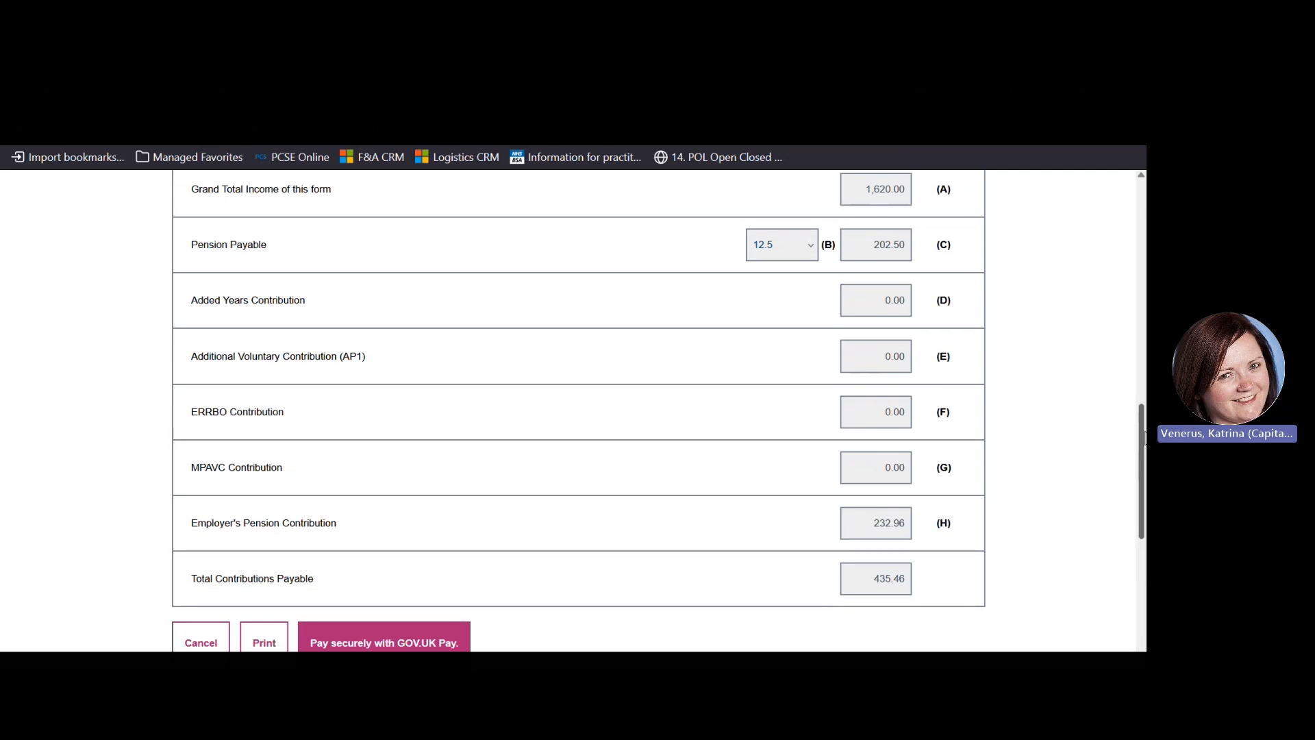
pyautogui.moveTo(1145, 437); pyautogui.dragTo(1145, 463)
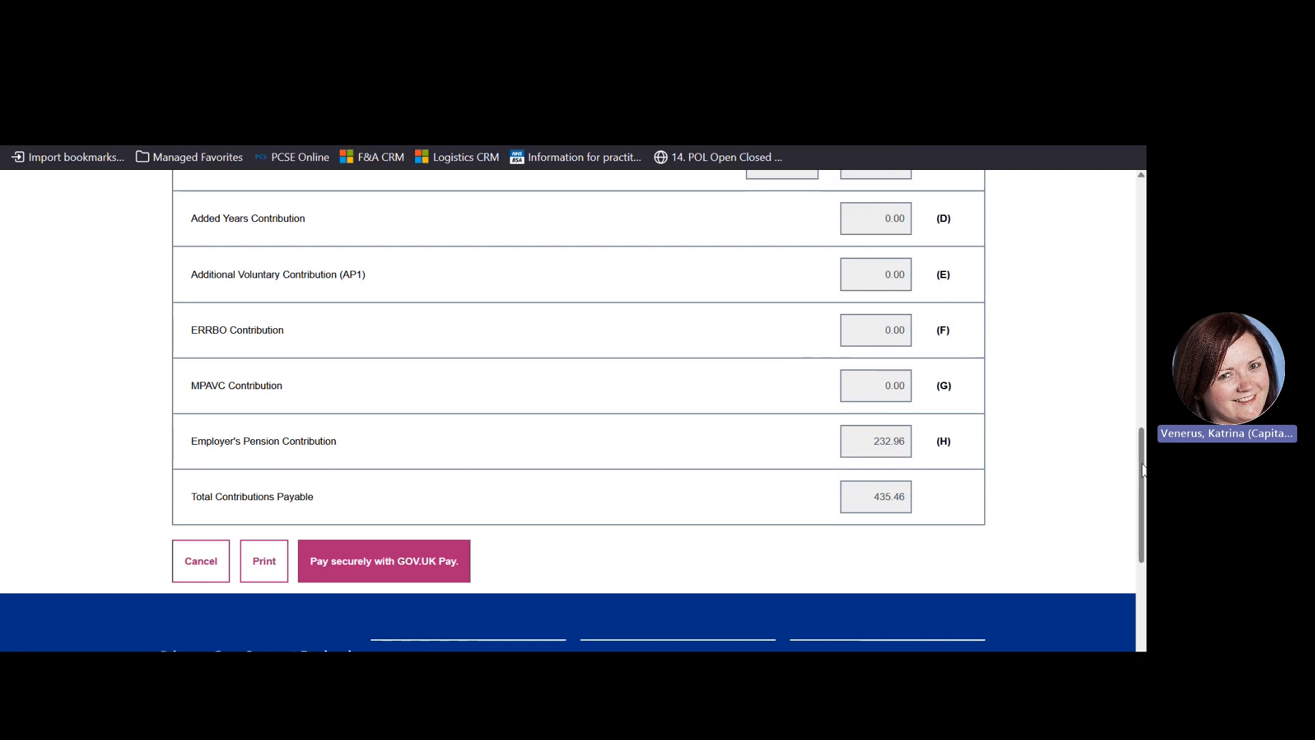
pyautogui.moveTo(1143, 470); pyautogui.dragTo(1121, 285)
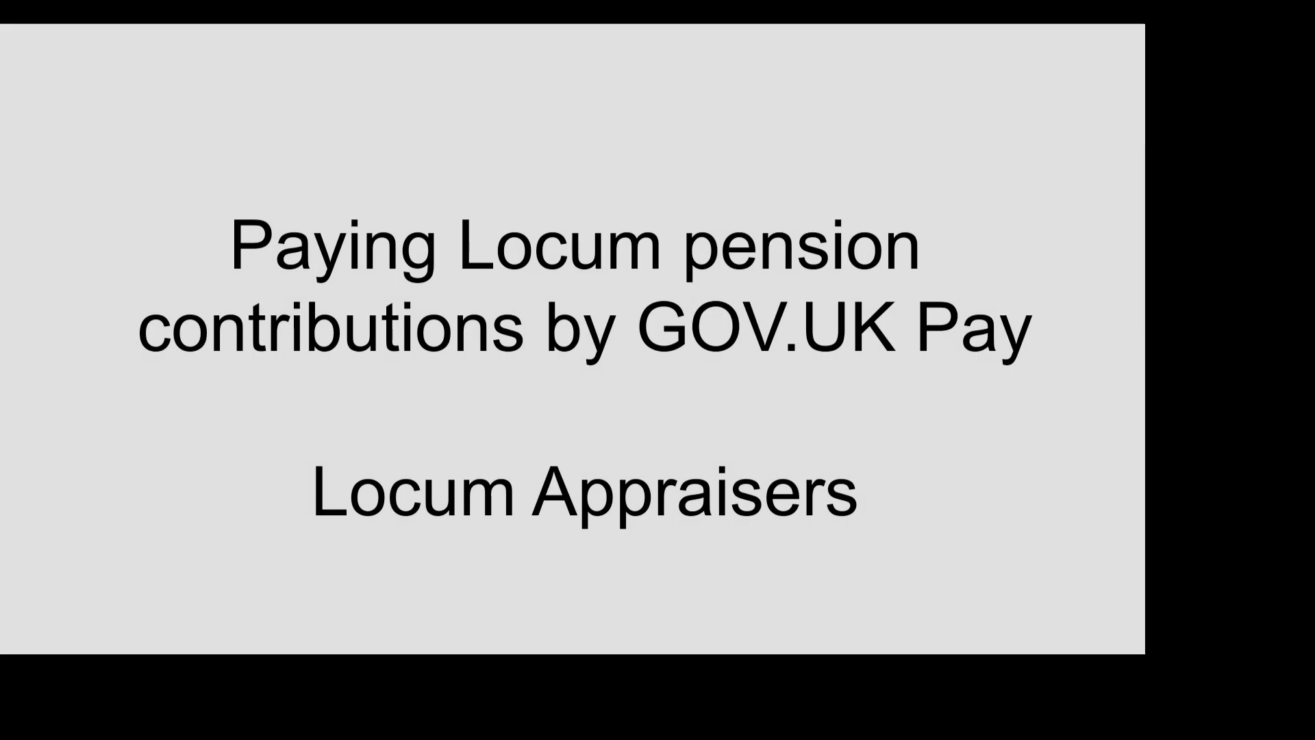